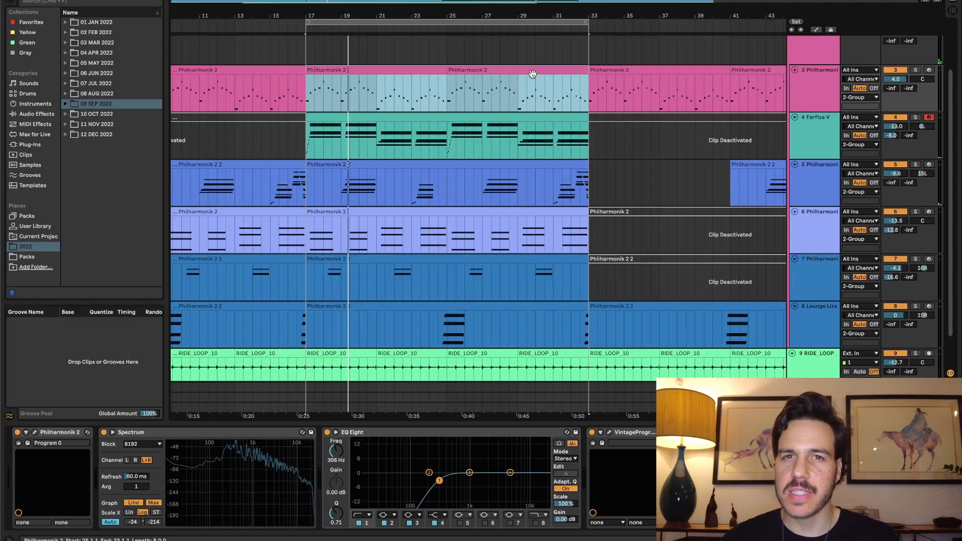
- Solo track 3 Philharmonik and play back its 8-bar clip starting at bar 17 in the note editor
key(space)
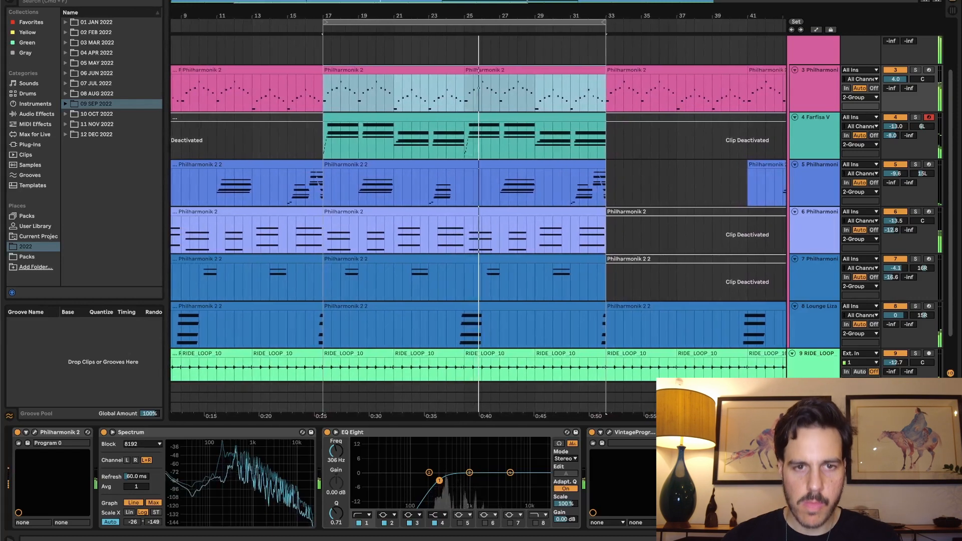
click(823, 90)
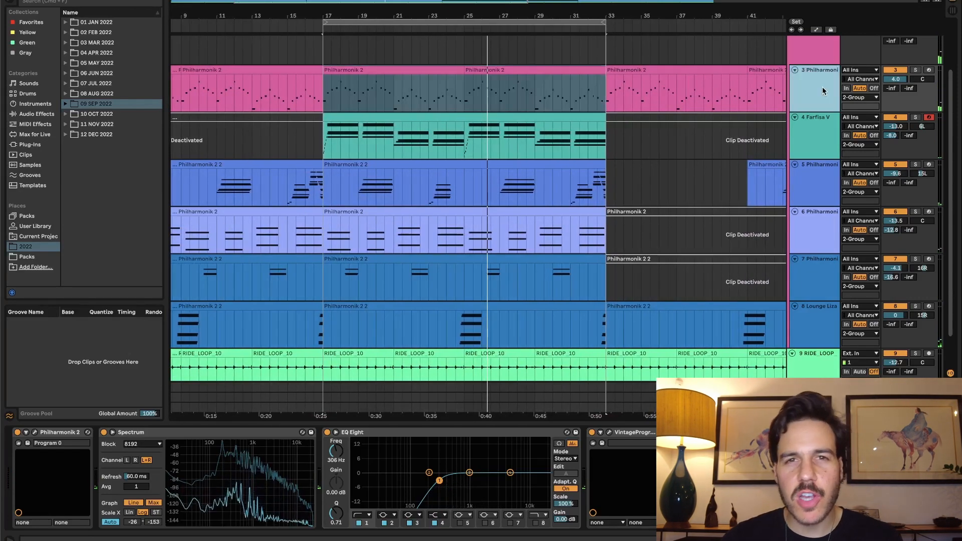
click(915, 70)
double_click(419, 80)
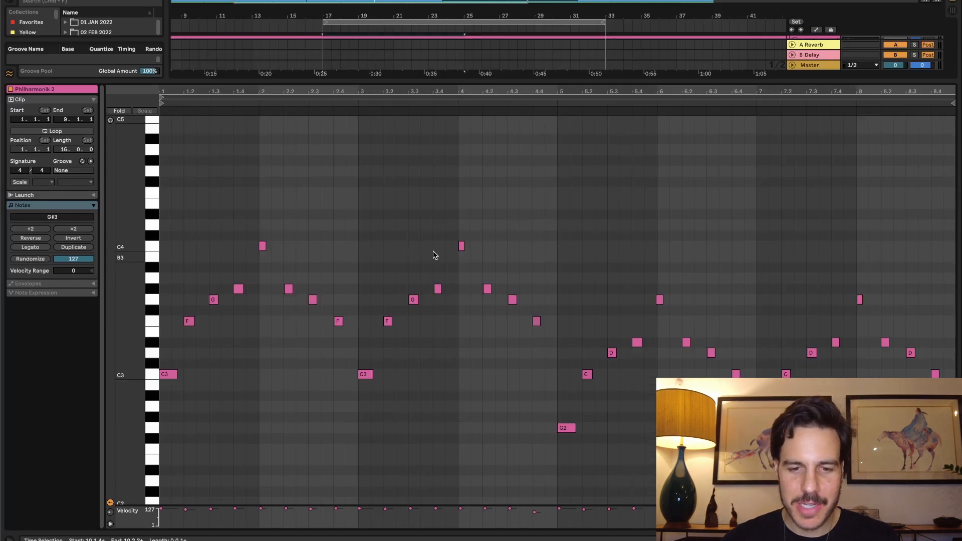
key(space)
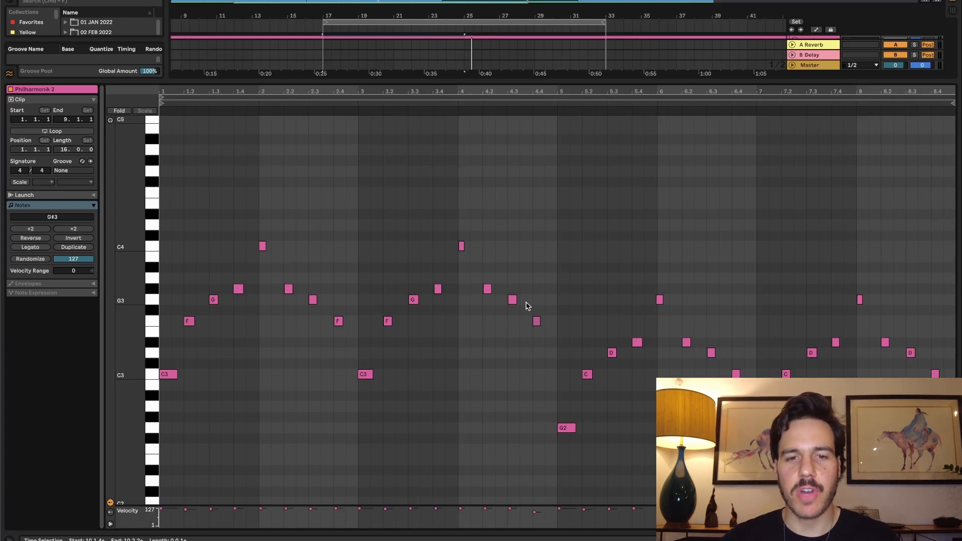
- Highlight the notes of the clip's first four bars, then the G2 and C3 at bar 5, and close the note editor
drag(552, 206, 11, 420)
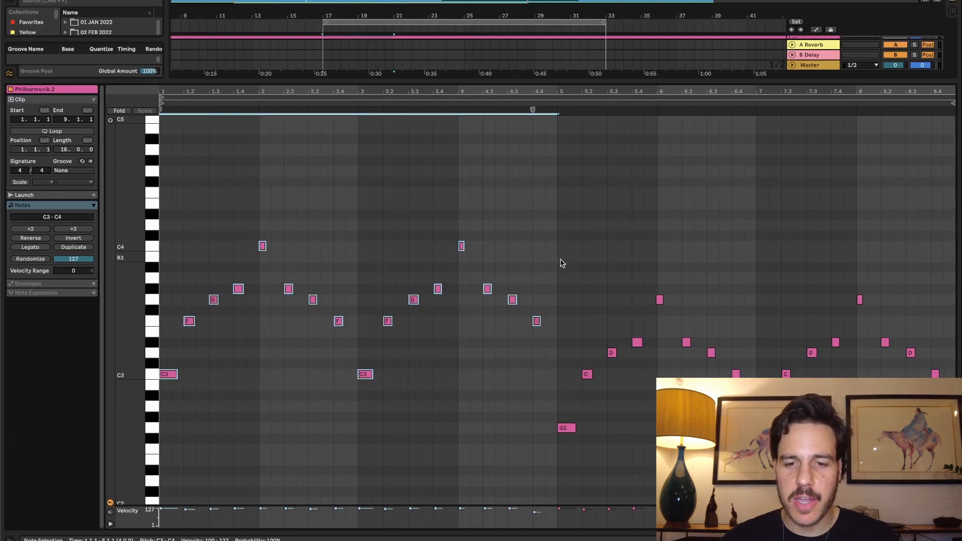
click(560, 426)
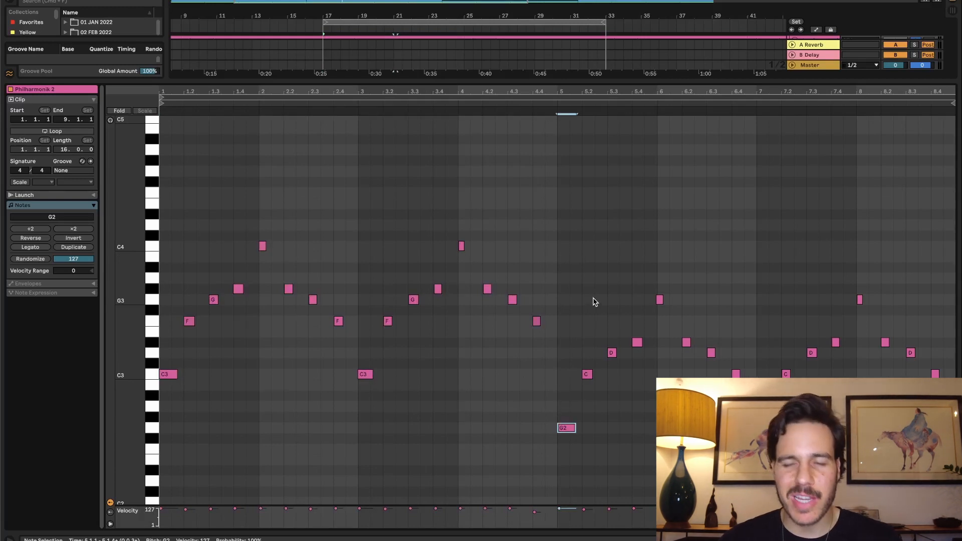
drag(436, 370, 620, 442)
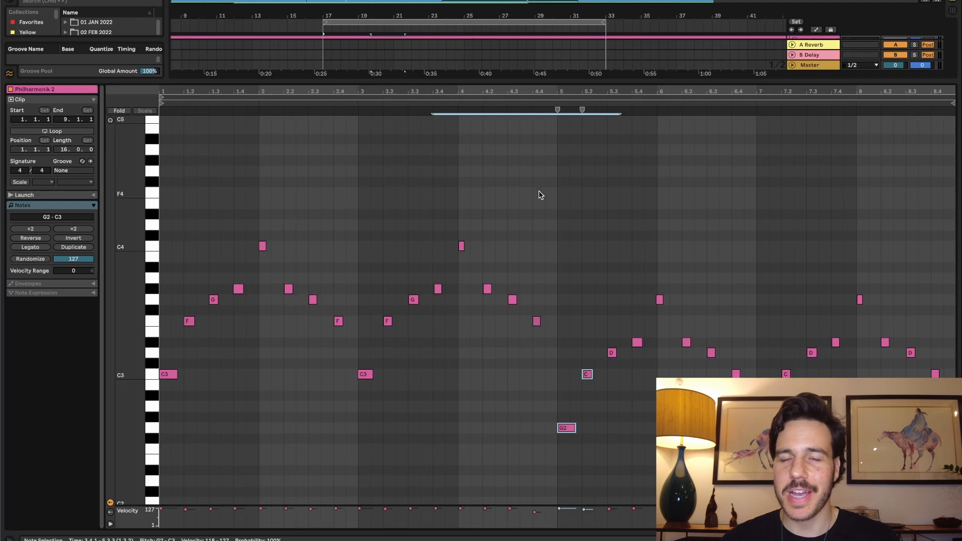
click(534, 211)
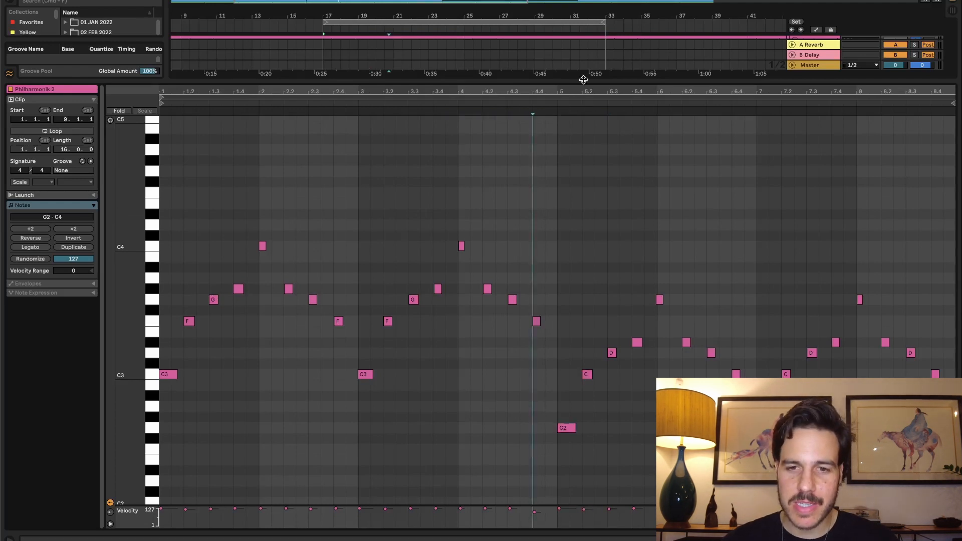
key(super+alt+l)
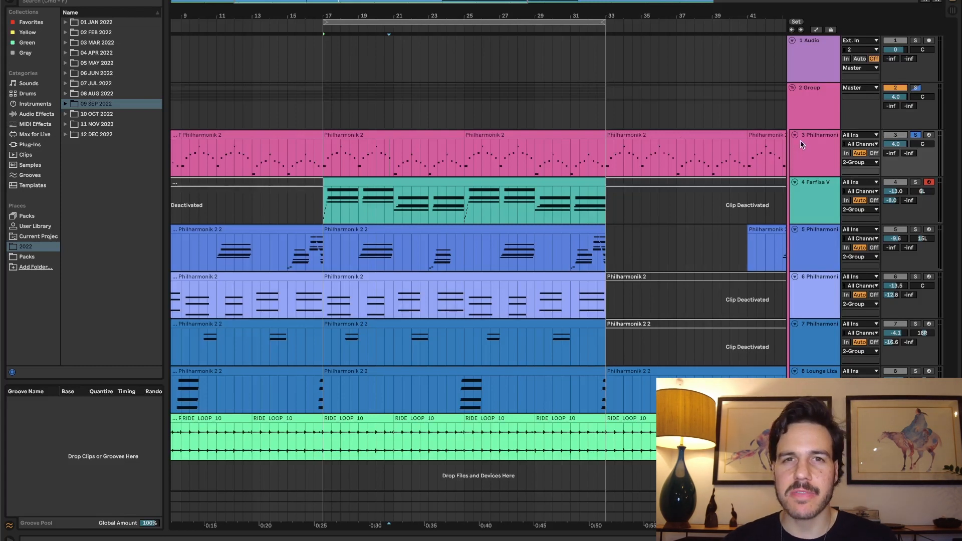
- Solo track 4 Farfisa V and play back its clip at bar 17 in the note editor
click(915, 182)
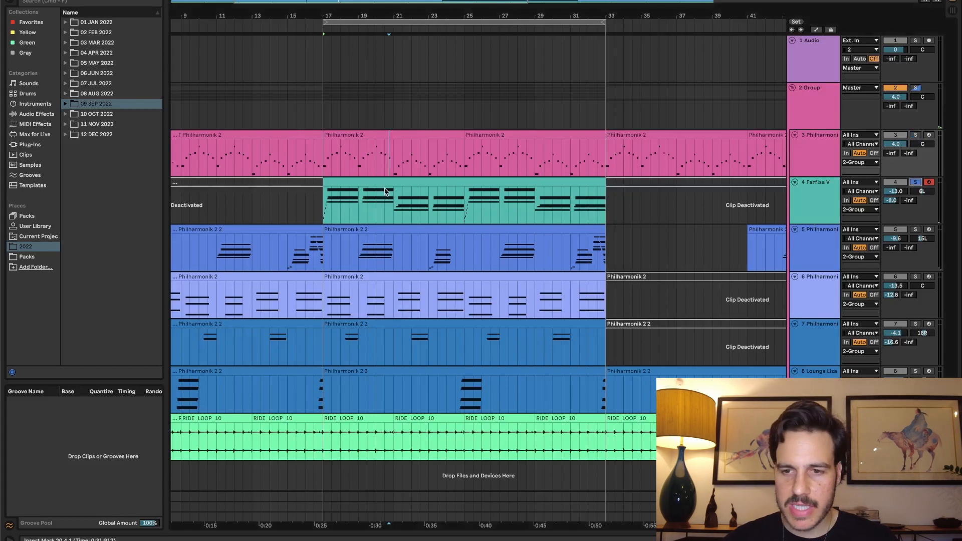
double_click(398, 182)
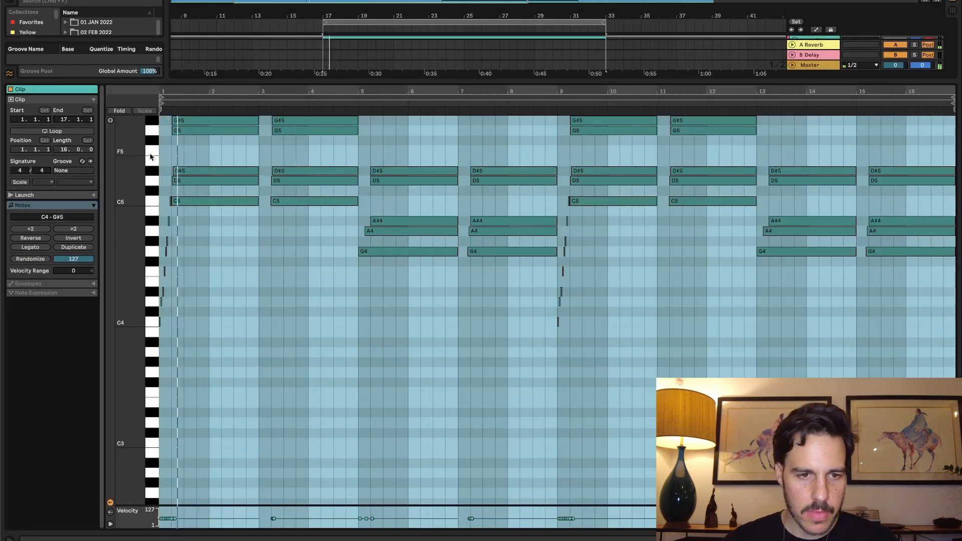
drag(139, 165, 131, 200)
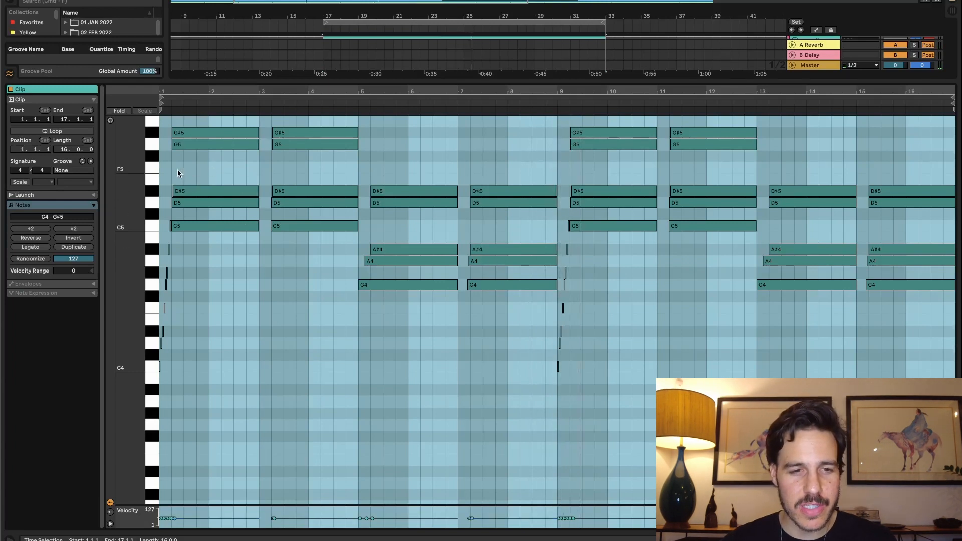
key(space)
- Highlight the Farfisa V chords in bars 1 to 4, then those in bars 5 to 8, and close the note editor
drag(334, 253, 188, 125)
drag(365, 347, 490, 182)
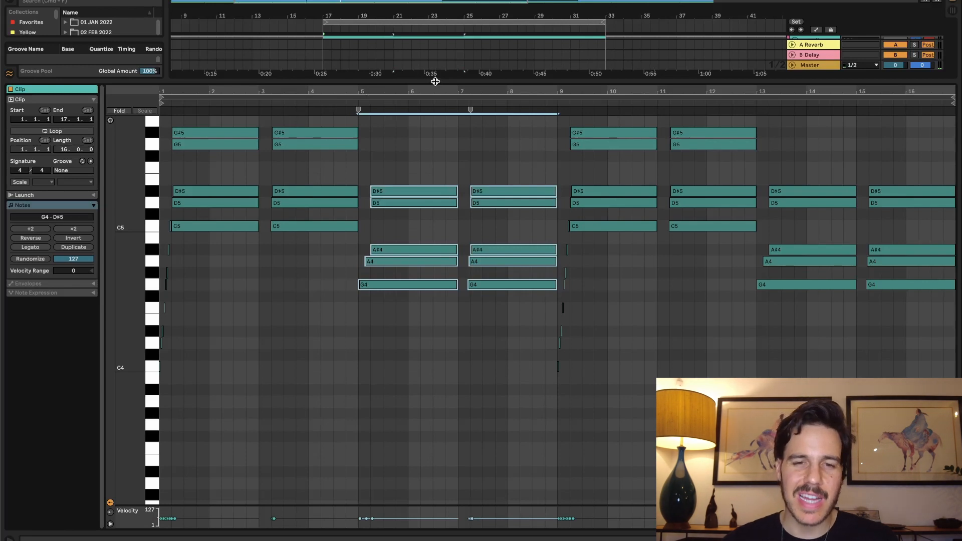
key(alt+super+l)
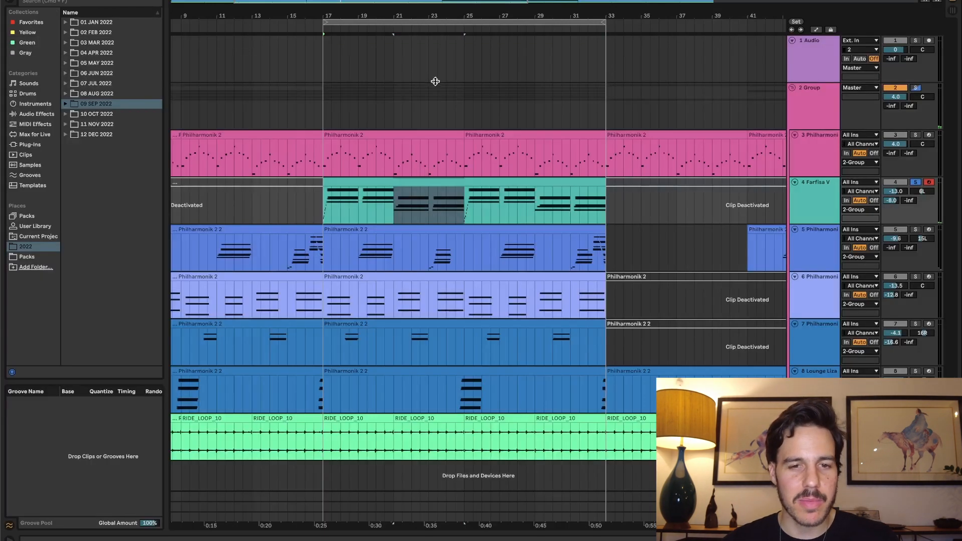
- Solo track 5 Philharmonik and open its Philharmonik 2 2 clip at bar 17 in the note editor
click(397, 228)
click(916, 137)
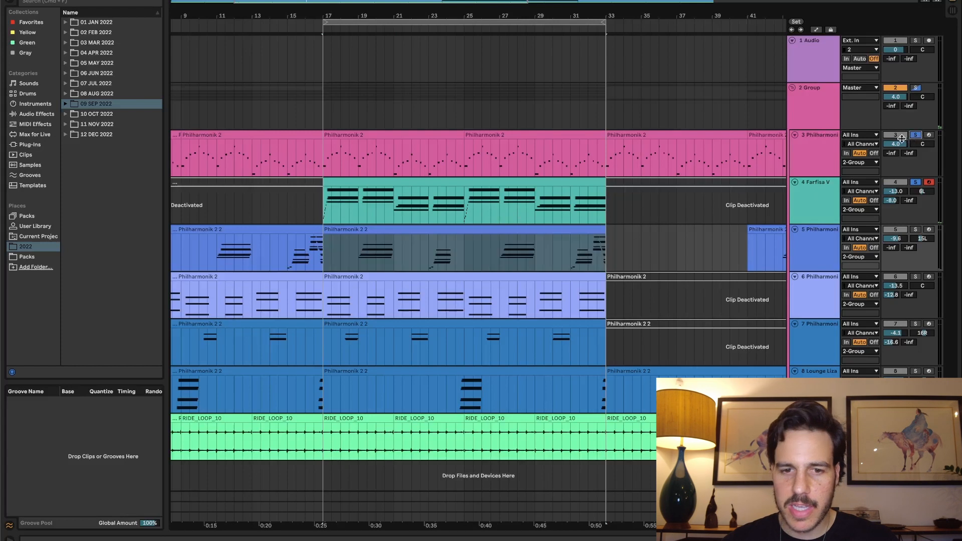
click(368, 249)
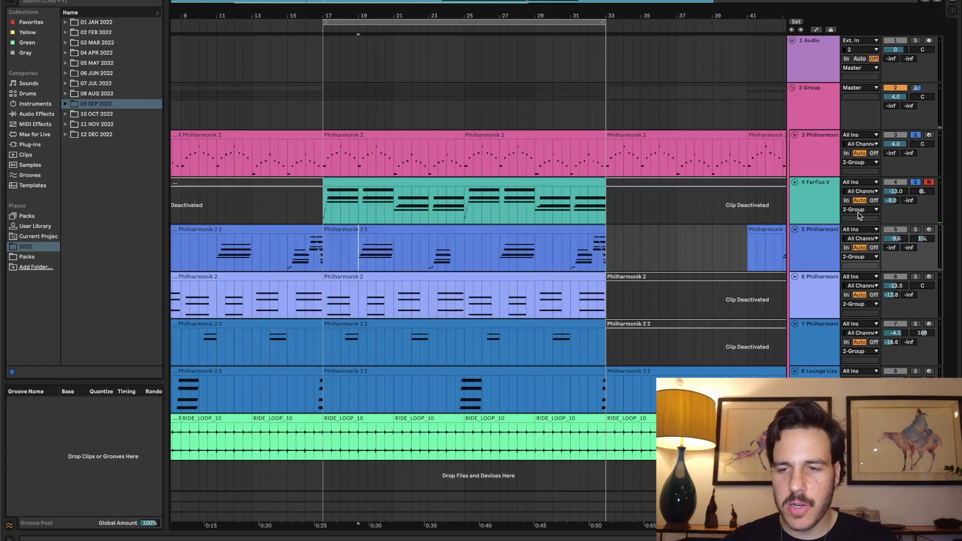
click(916, 229)
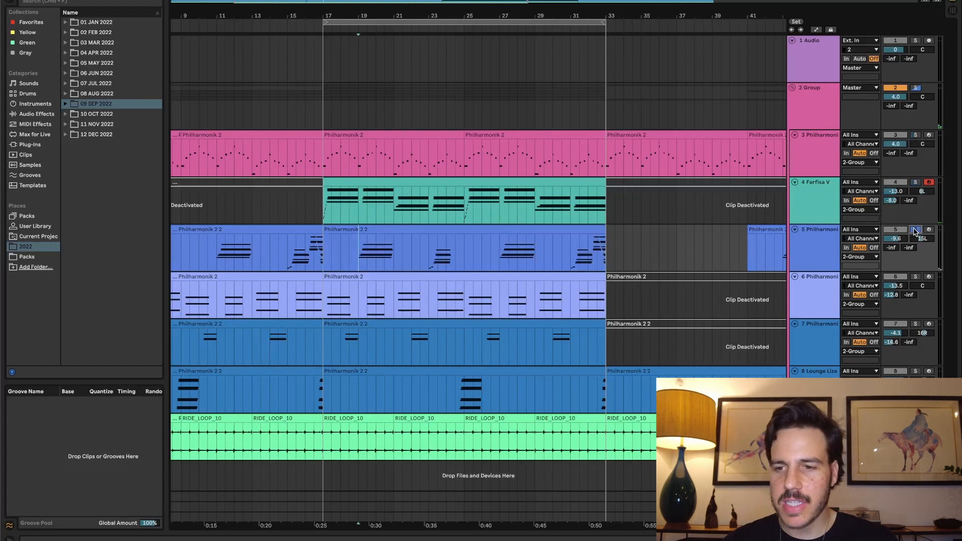
double_click(376, 230)
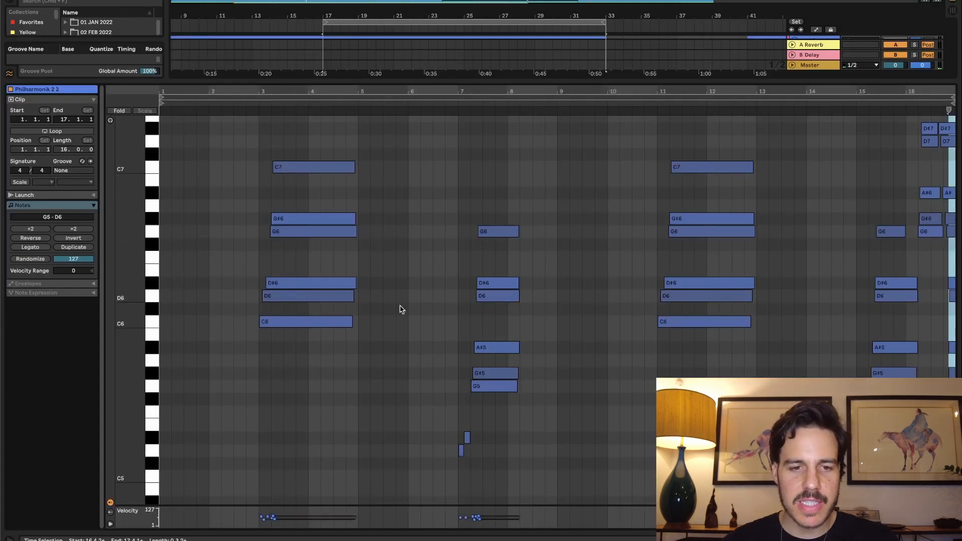
- Highlight the track 5 clip's chords in bars 3 and 7 and play them back before closing the note editor
drag(324, 433, 307, 210)
drag(303, 177, 295, 125)
drag(499, 491, 457, 187)
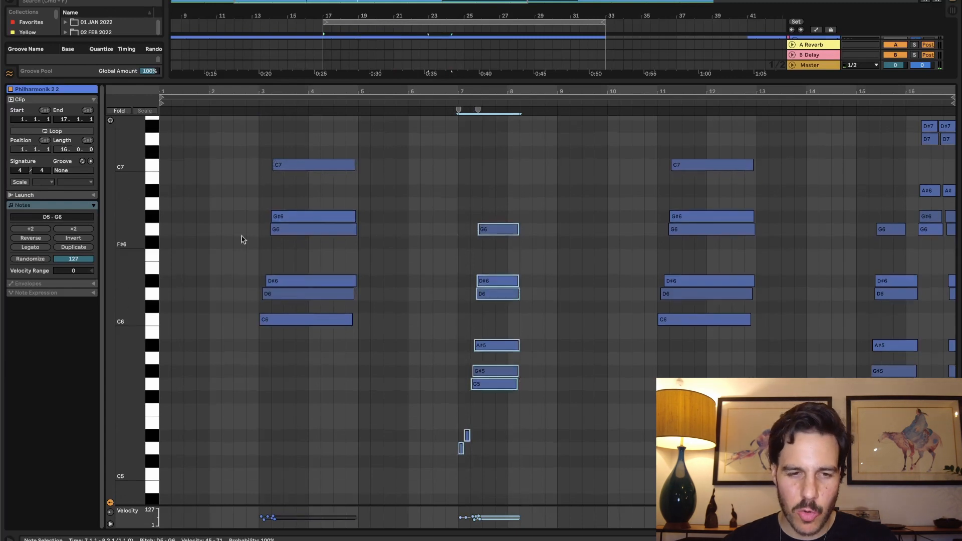
key(space)
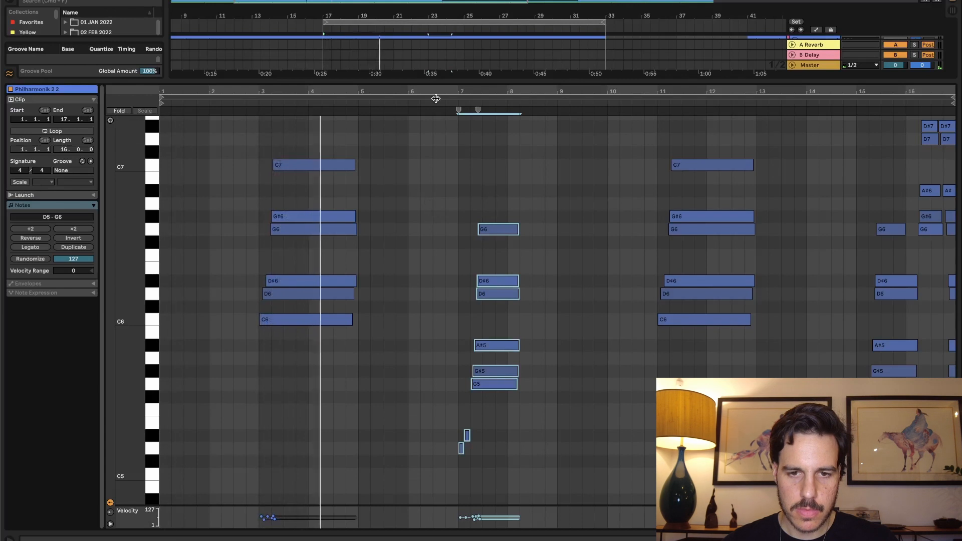
click(454, 105)
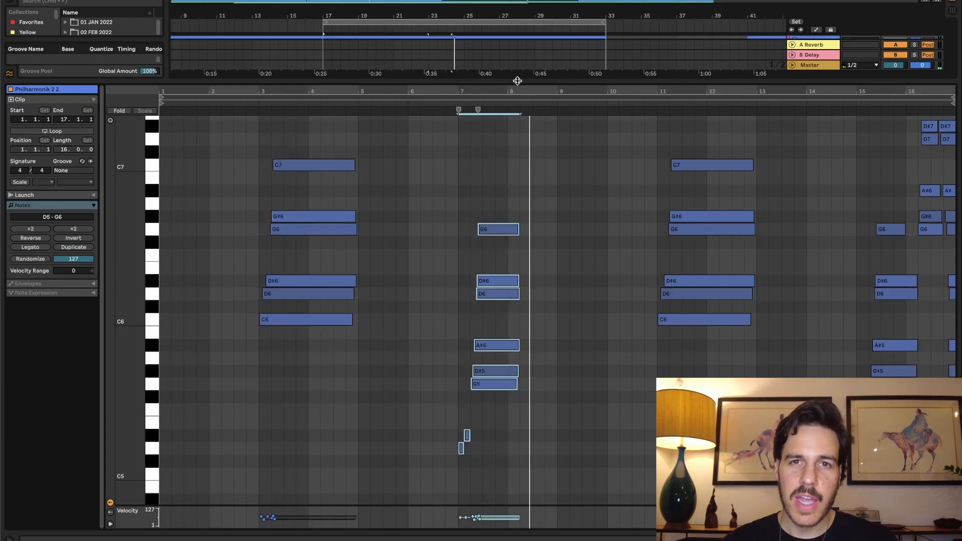
key(super+alt+l)
- Examine the plug-ins in track 5's device chain, including TapeMachine99, the T-RackS VC670 compressor and ValhallaSupermassive
double_click(809, 255)
scroll(407, 475, right, 4)
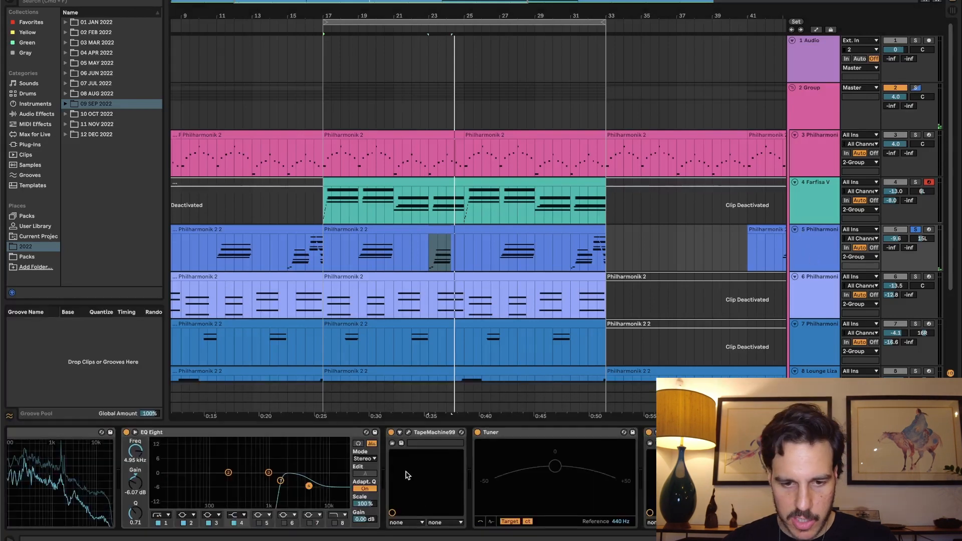
click(408, 432)
click(408, 433)
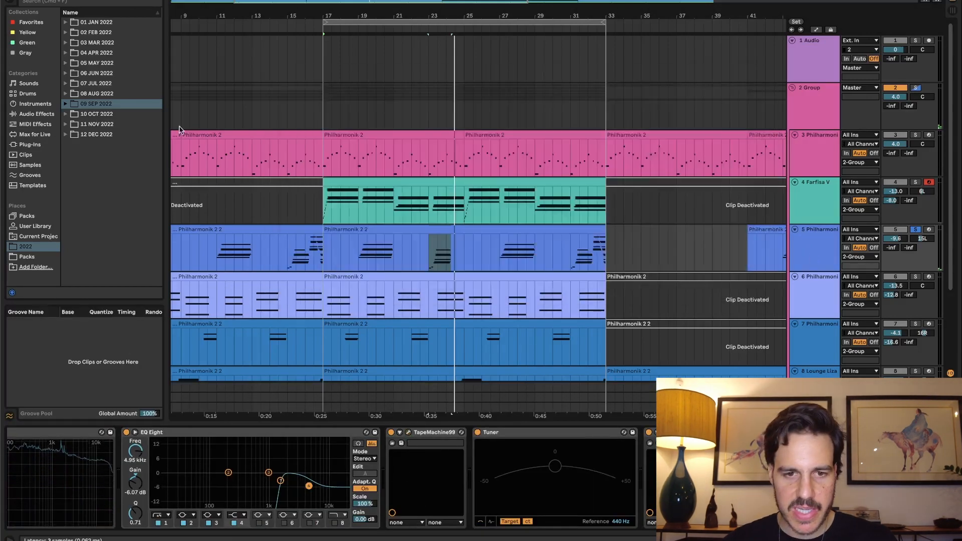
click(666, 432)
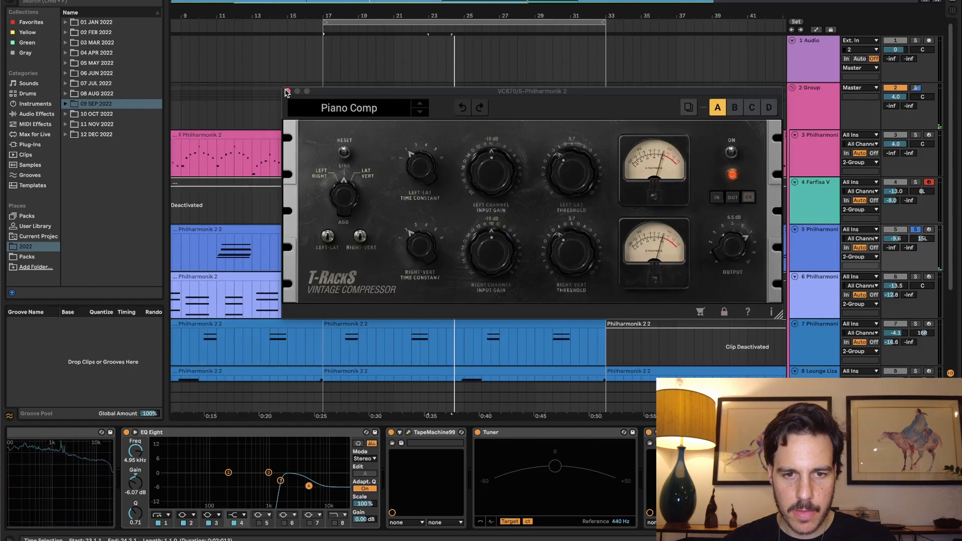
click(287, 92)
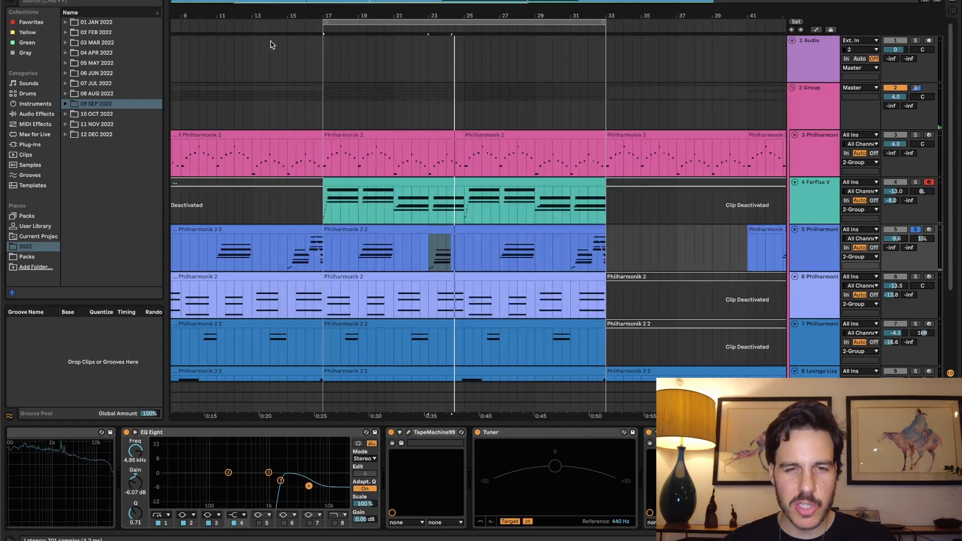
click(274, 65)
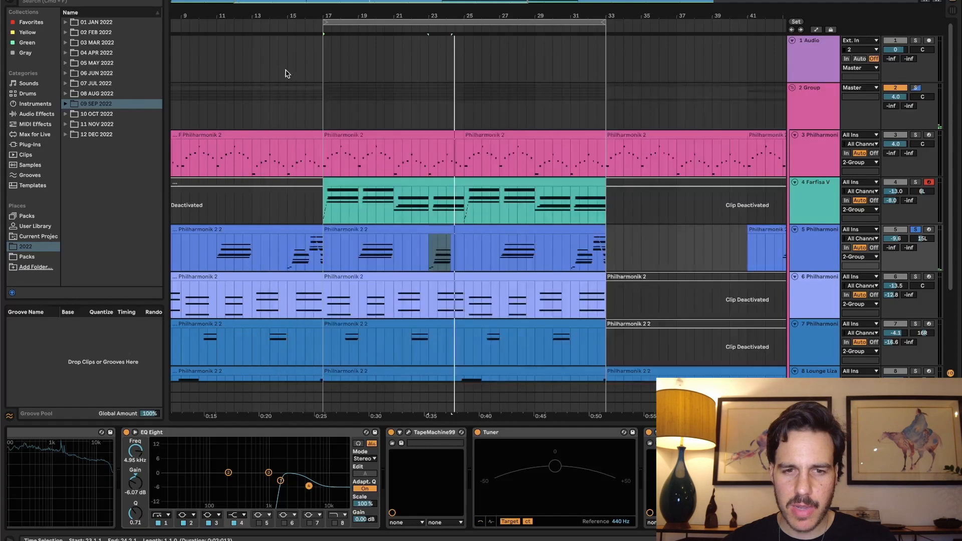
click(838, 432)
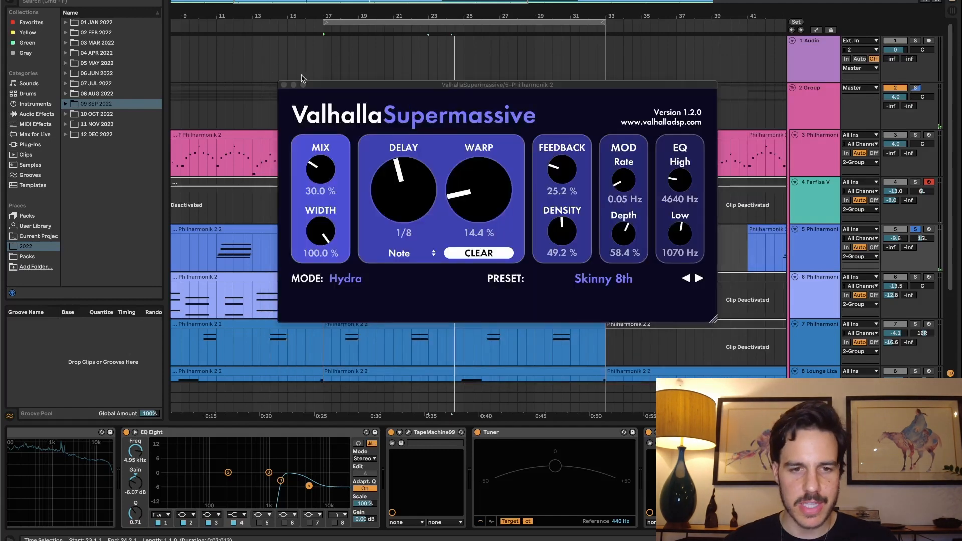
click(283, 85)
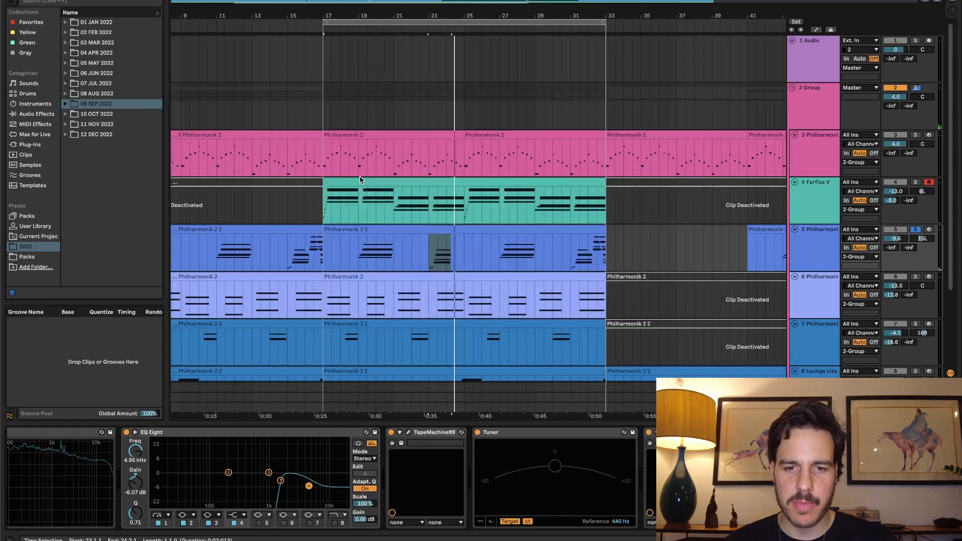
- Review the Farfisa V track's device chain from the instrument through EQ Eight and Tuner to Hybrid Reverb
click(814, 184)
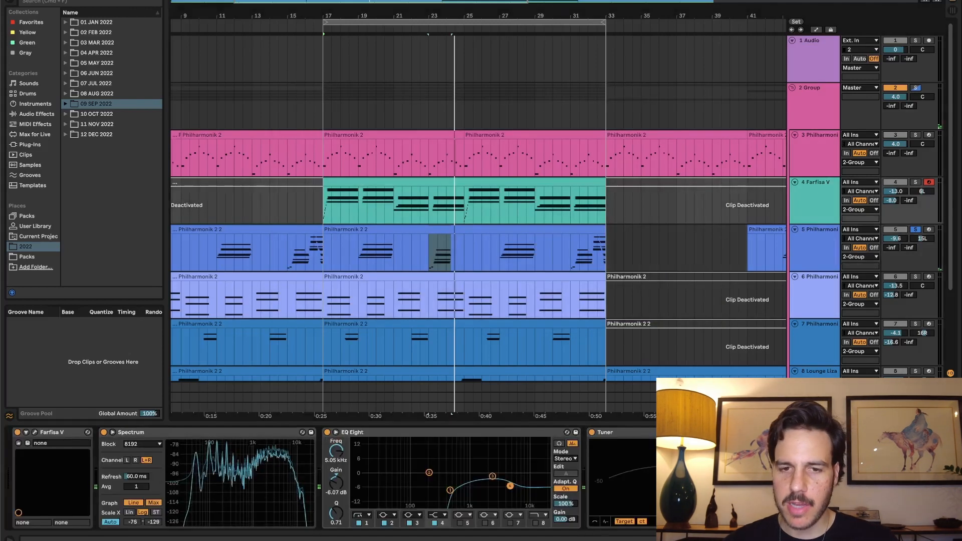
scroll(330, 477, right, 5)
scroll(330, 477, left, 5)
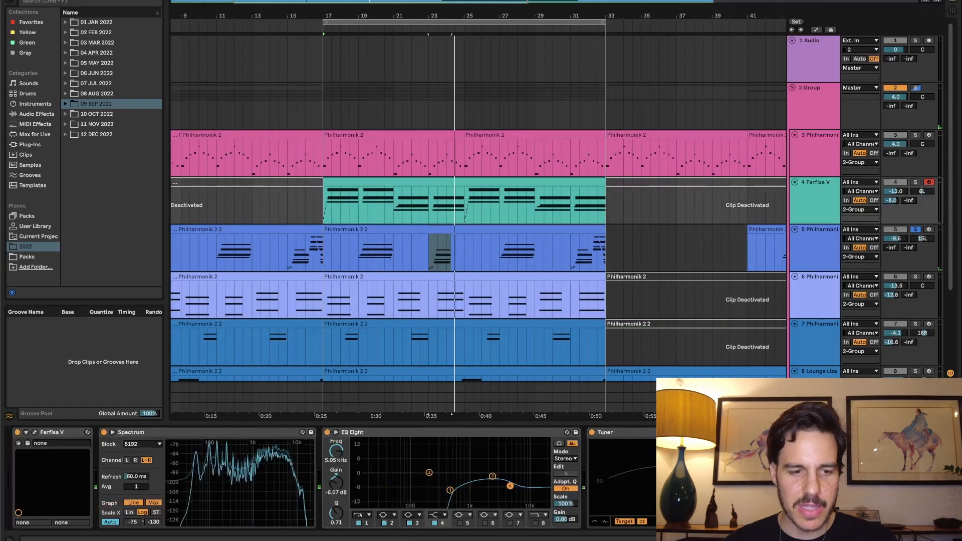
scroll(330, 477, right, 5)
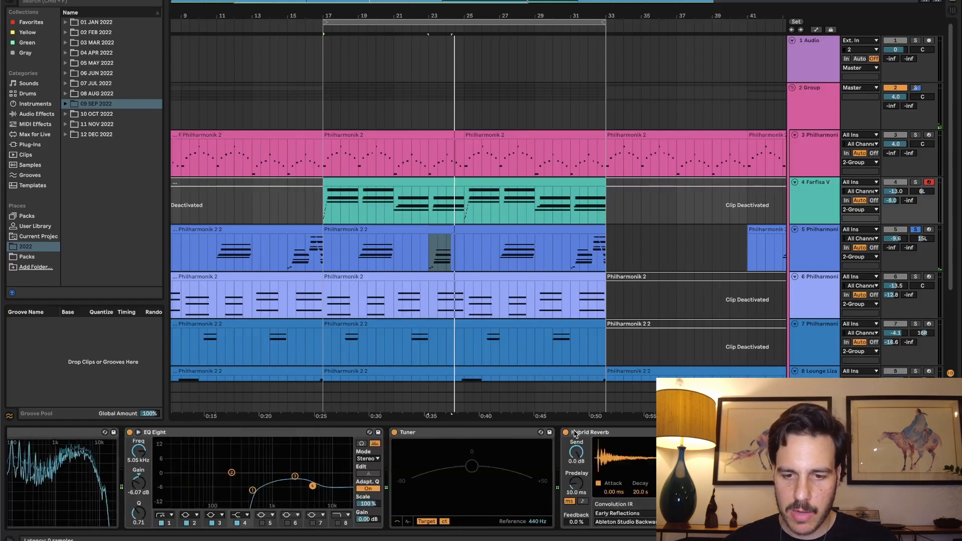
- Play back soloed track 6's clip at bar 17 in the note editor and highlight its two G3 notes in bars 5 to 8
click(798, 289)
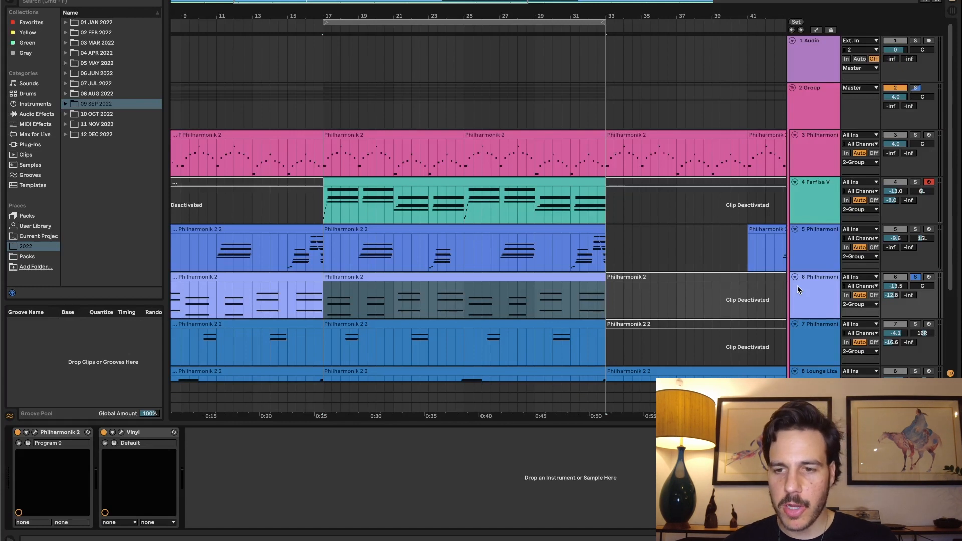
scroll(405, 242, down, 2)
double_click(404, 246)
drag(552, 83, 561, 246)
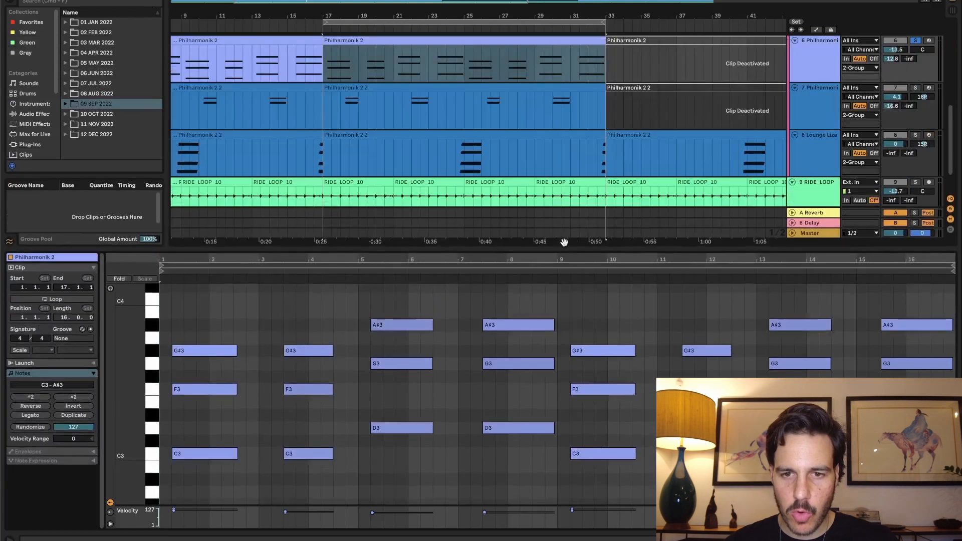
key(space)
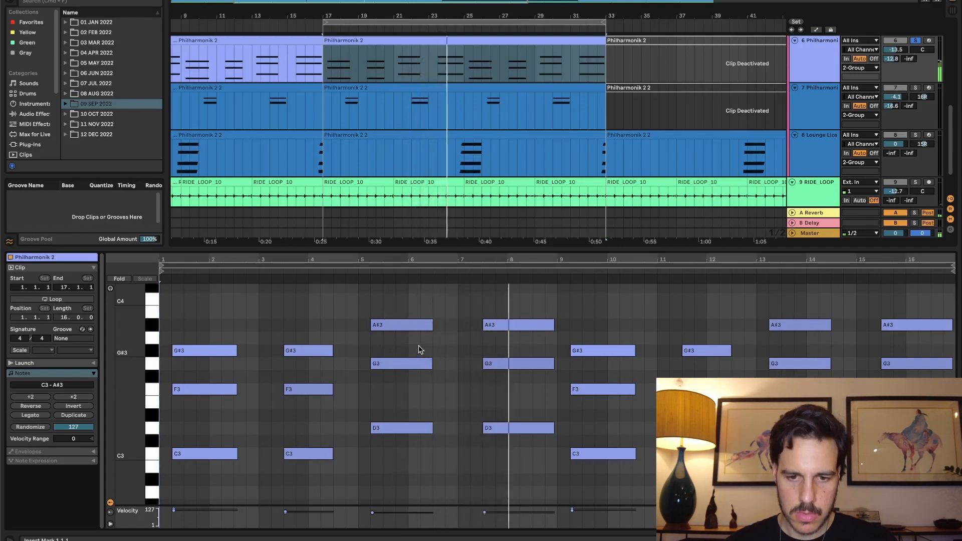
drag(397, 343, 564, 385)
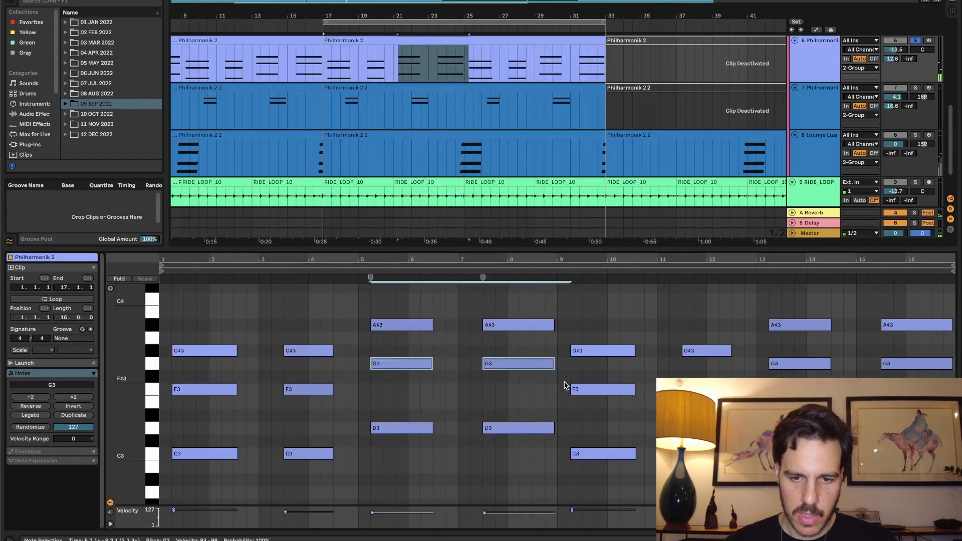
- Try the G3 and A#3 notes in bars 5 to 8 one octave lower and return them to their original octave
key(shift+Down)
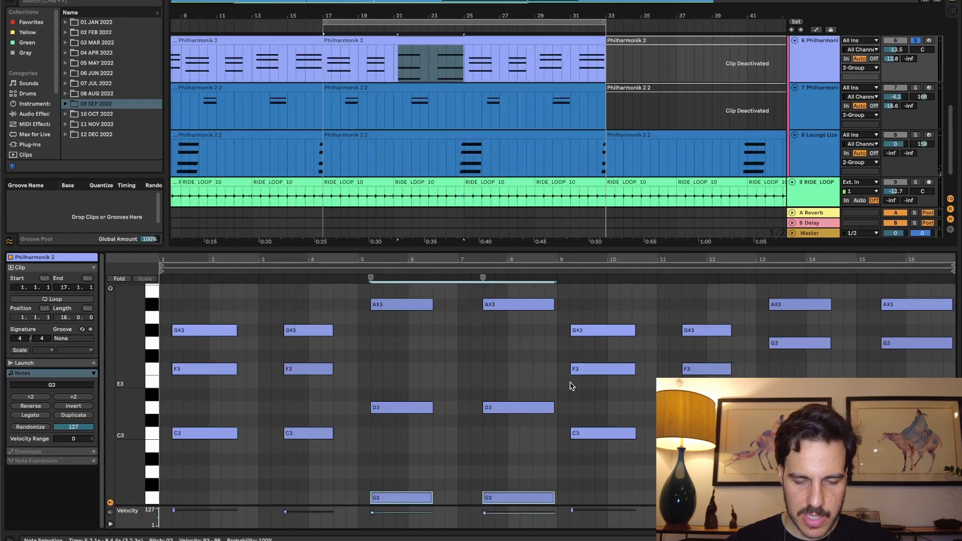
drag(368, 290, 523, 342)
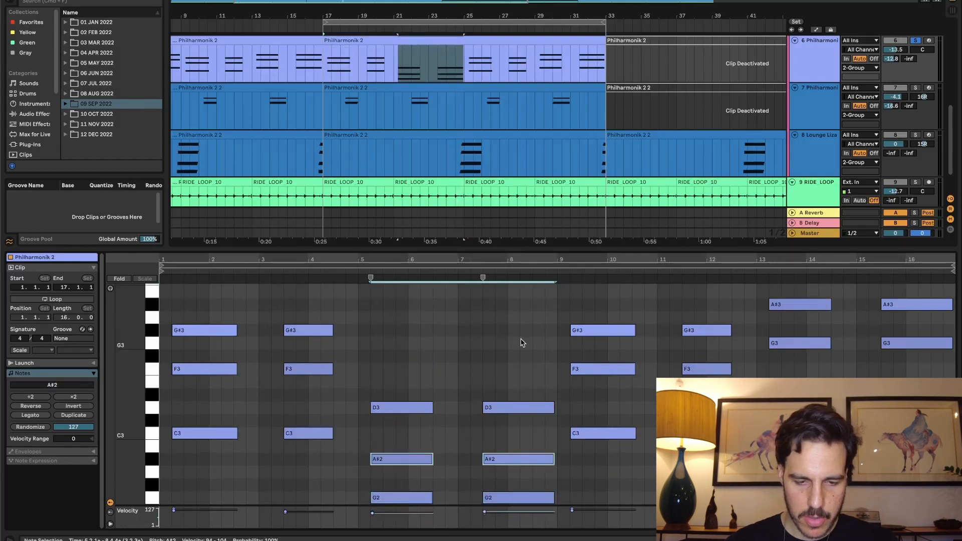
key(shift+Up)
drag(511, 448, 324, 503)
key(shift+Up)
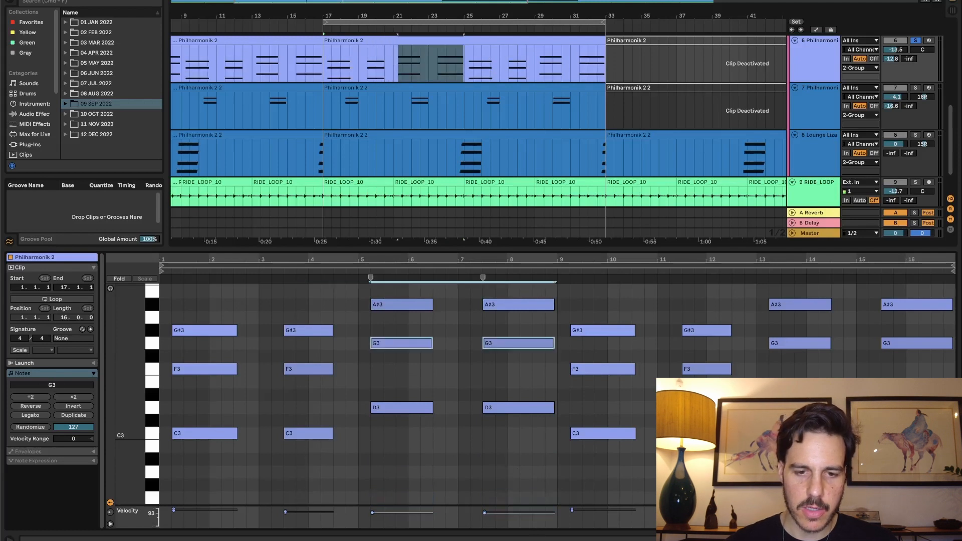
- Return to track 6's device chain, examine the Vinyl plug-in's settings and close its window
key(shift+Tab)
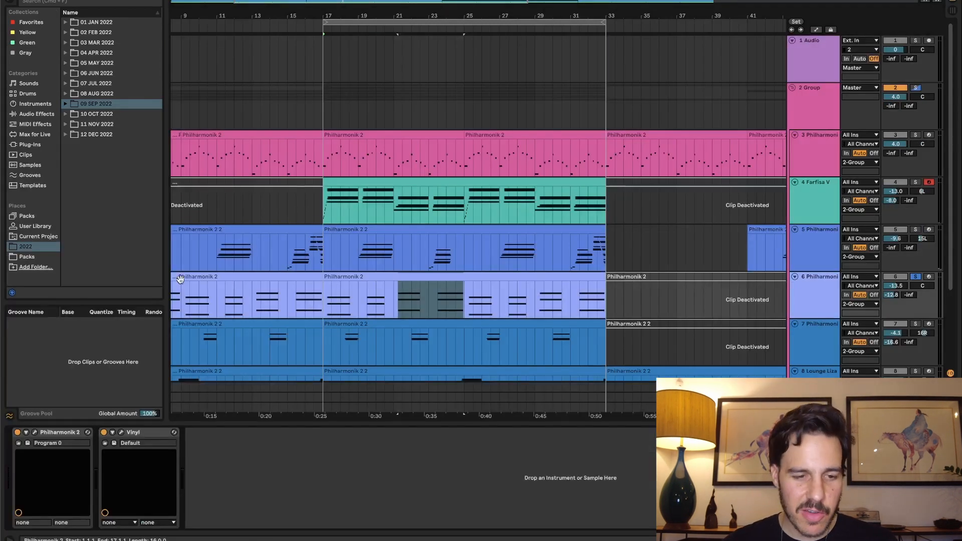
click(121, 434)
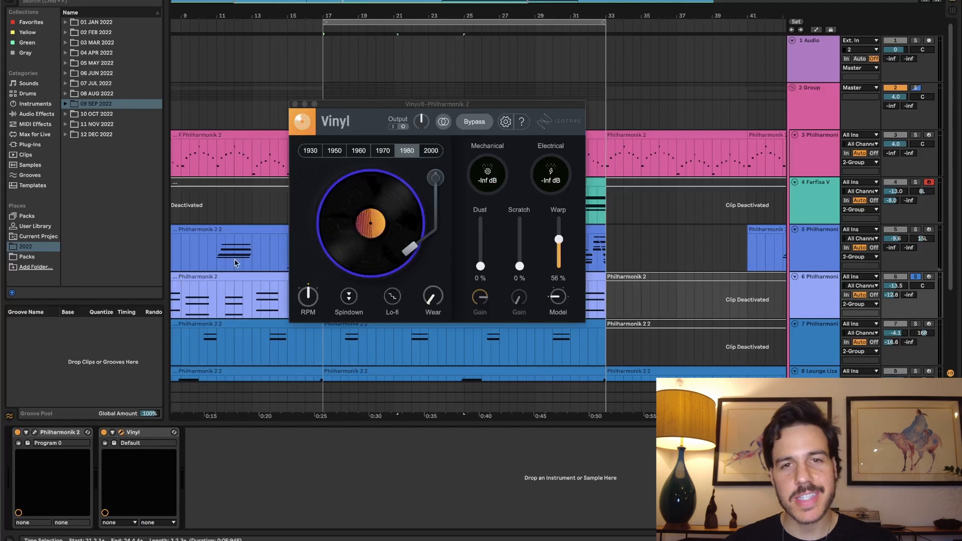
click(295, 104)
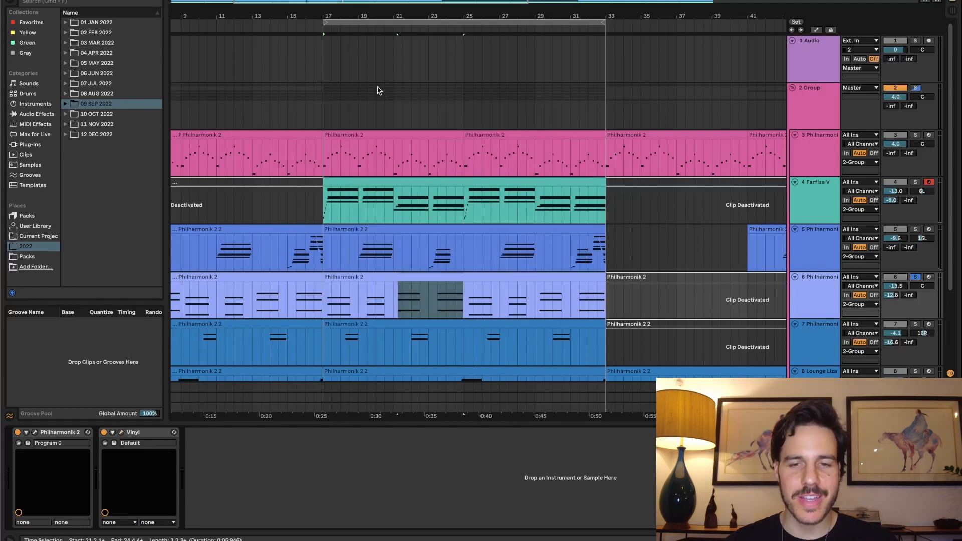
- Solo track 7 and review all the chords of its bar 17 clip in the note editor
scroll(399, 231, down, 3)
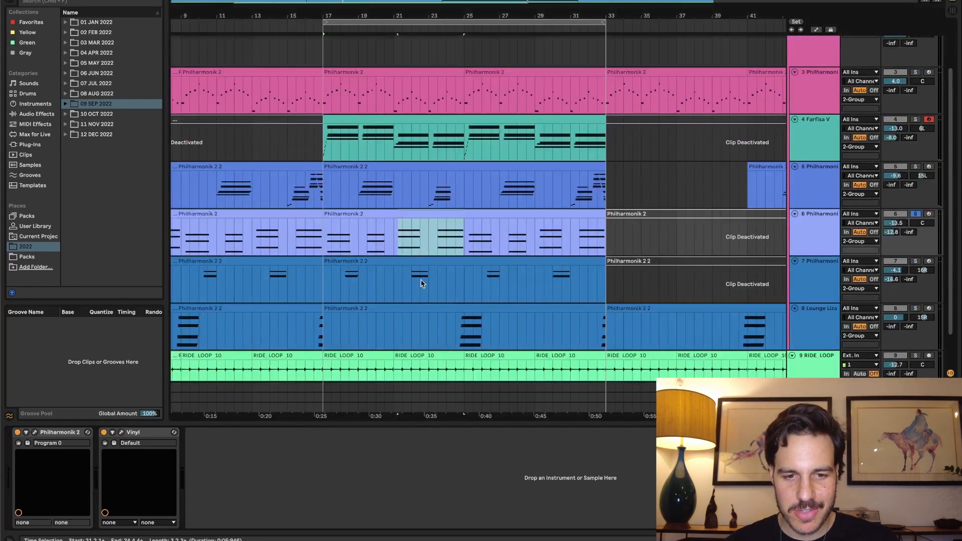
double_click(353, 274)
click(357, 371)
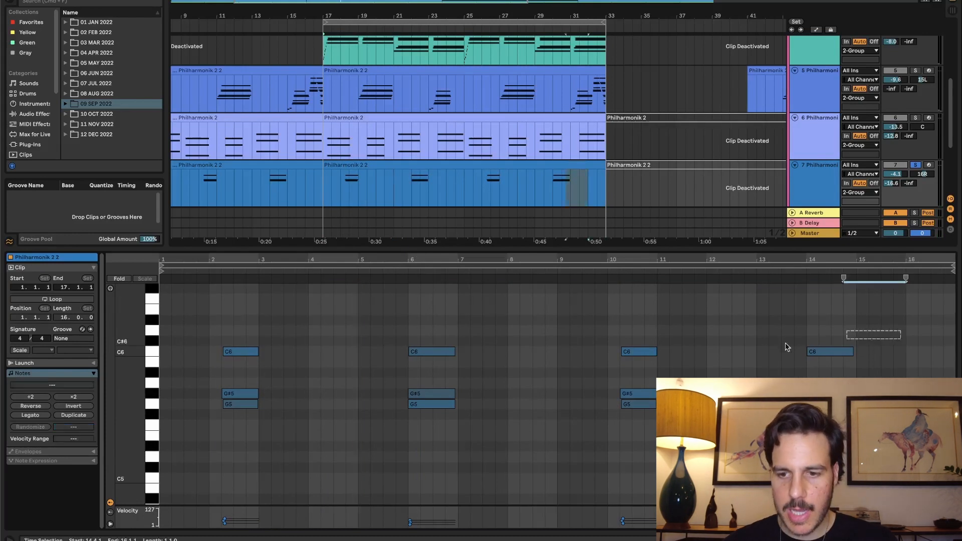
drag(900, 331, 191, 420)
click(234, 342)
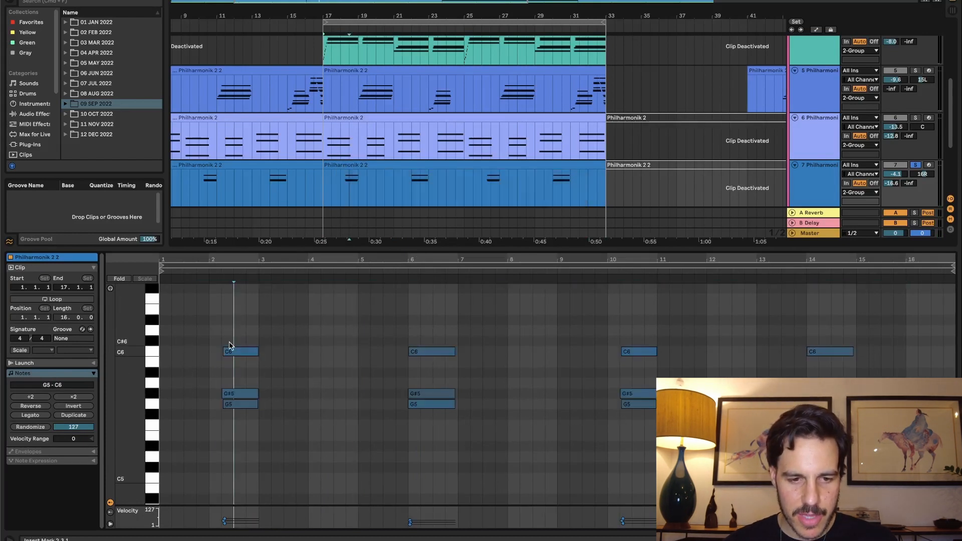
- Highlight the G5 and G#5 notes of the chord in clip bar 2 and play it back
drag(296, 334, 160, 408)
drag(276, 355, 161, 439)
drag(289, 376, 243, 408)
key(space)
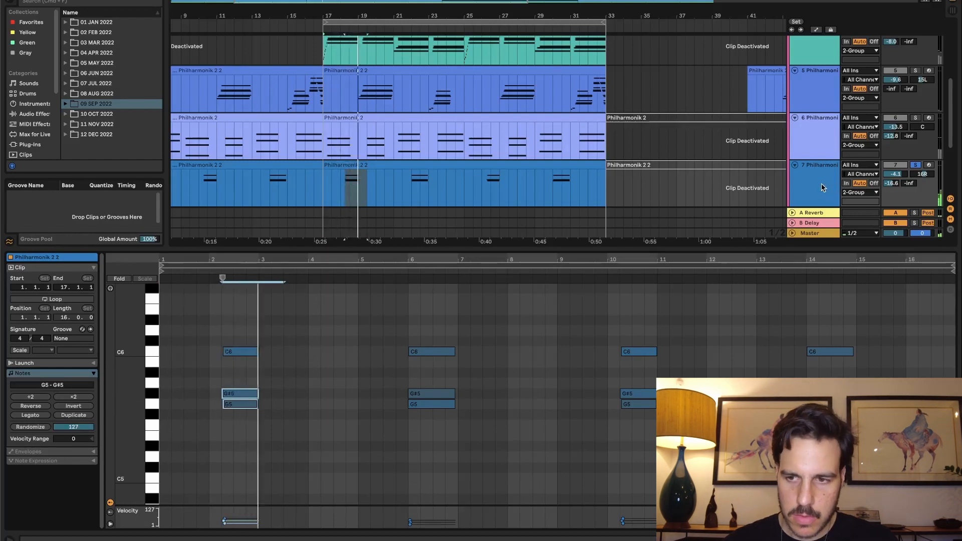
- Review track 7's Philharmonik 2 device and track 8's Lounge Lizard and ValhallaSupermassive chain
click(889, 183)
double_click(823, 194)
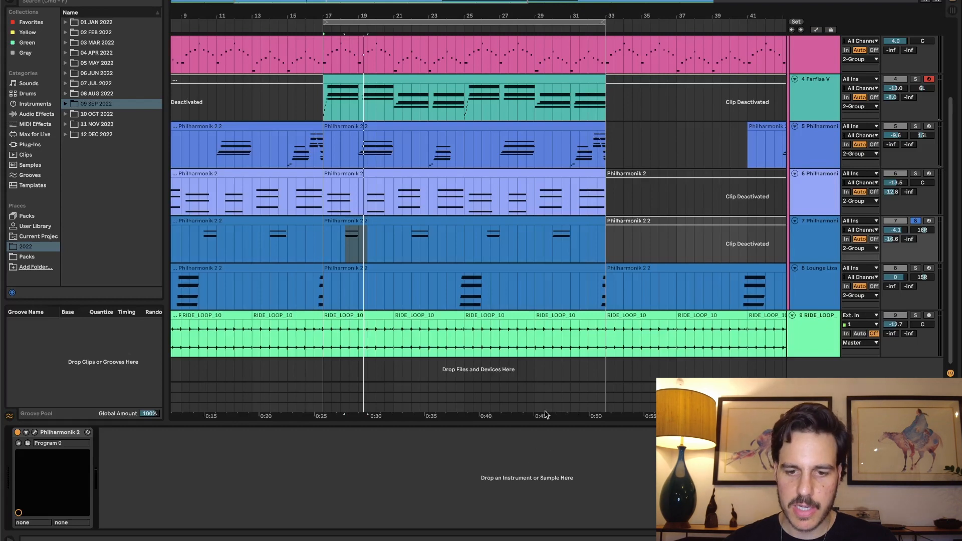
click(542, 423)
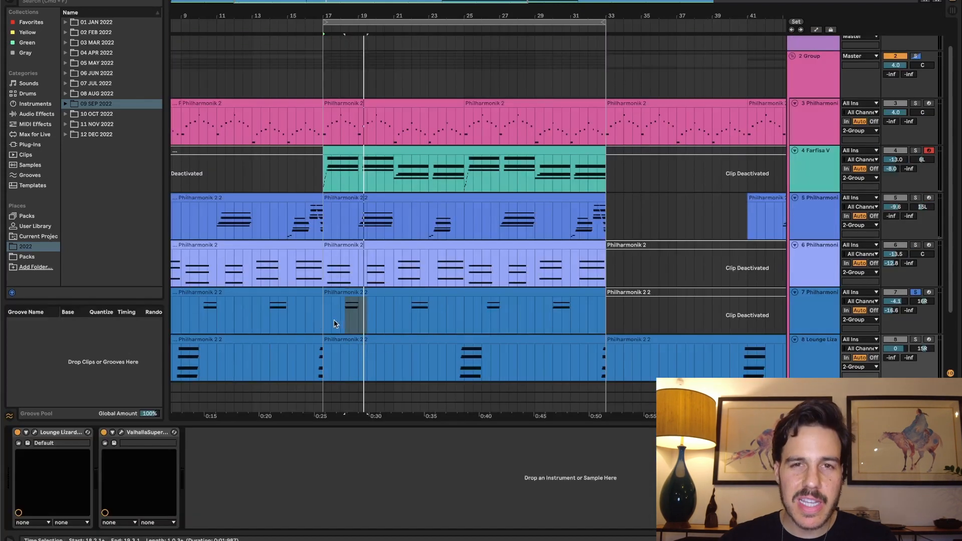
- Solo track 8 and play it back from bar 24 to hear the Lounge Lizard chord
scroll(403, 306, down, 3)
click(455, 291)
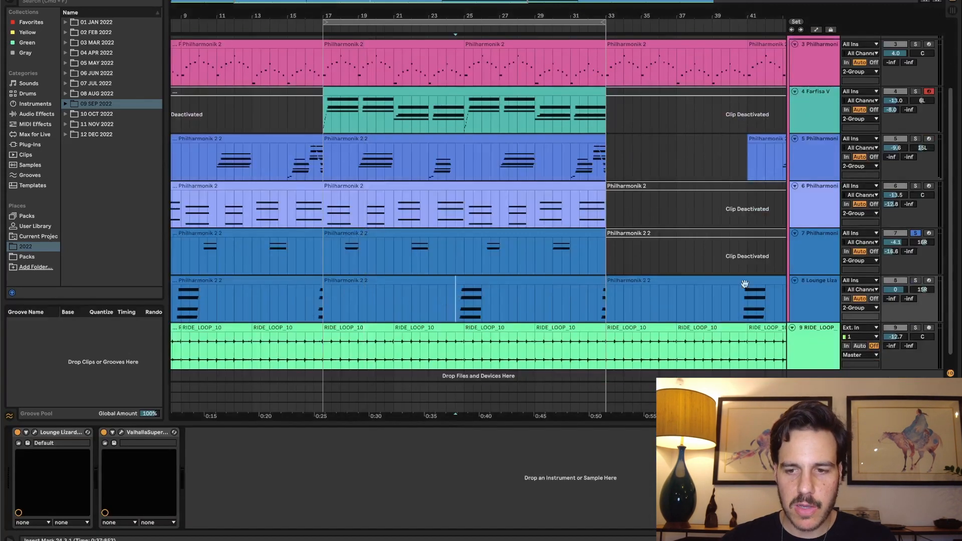
click(915, 280)
key(space)
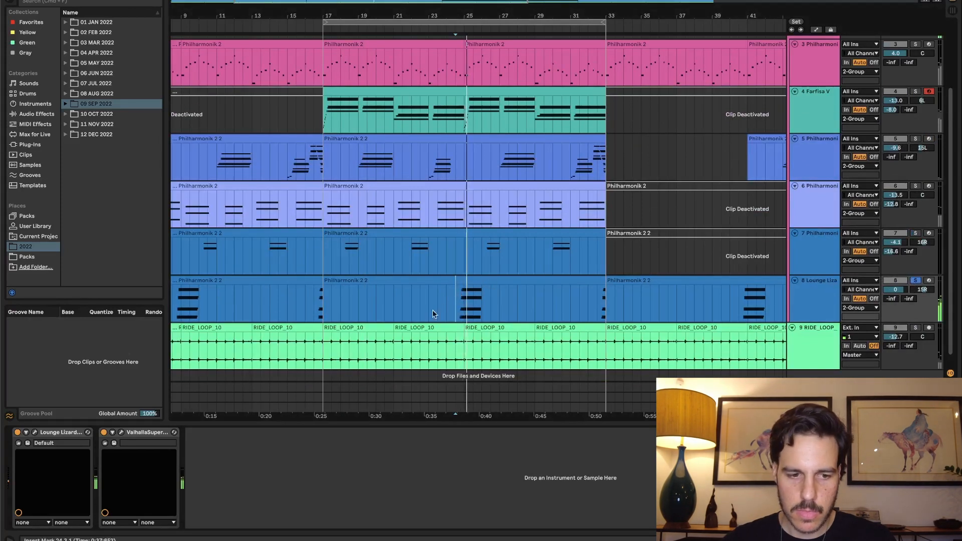
- Open track 8's bar 17 clip, highlight the stacked D4 to G#5 chord around bar 9, and close the note editor
double_click(445, 288)
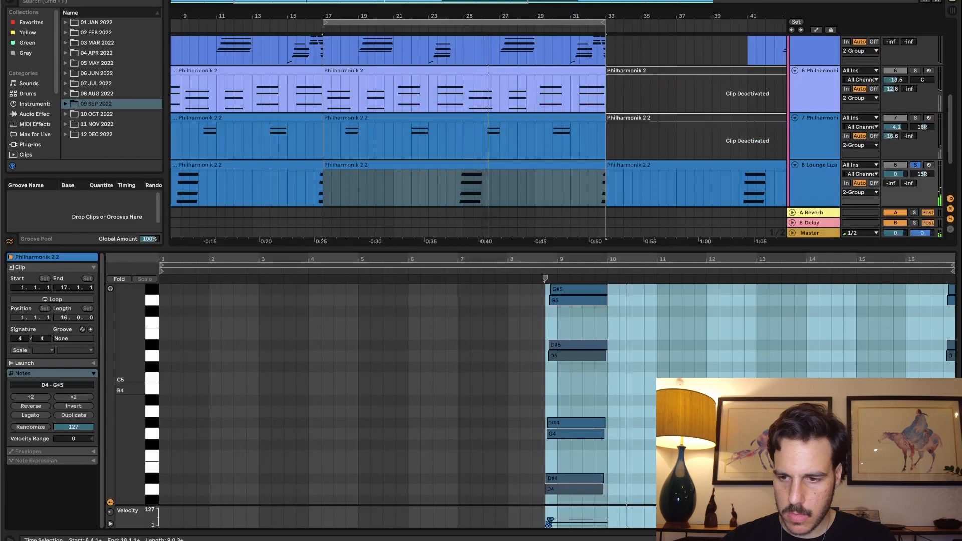
click(880, 360)
key(space)
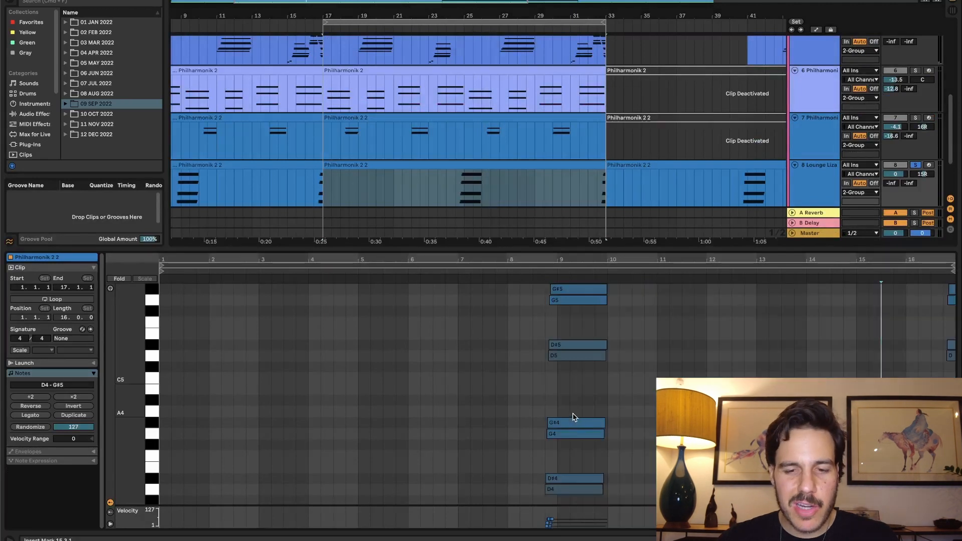
drag(629, 294, 538, 520)
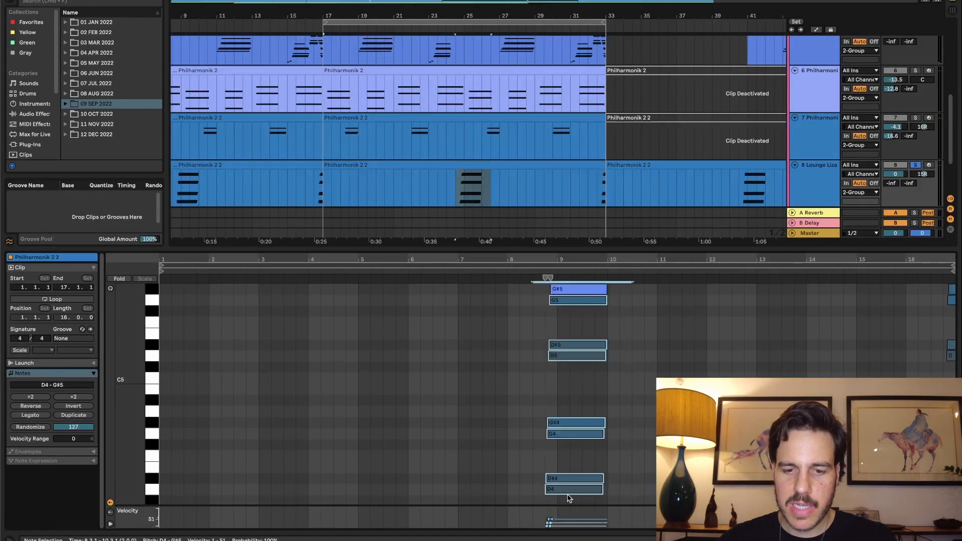
key(super+alt+l)
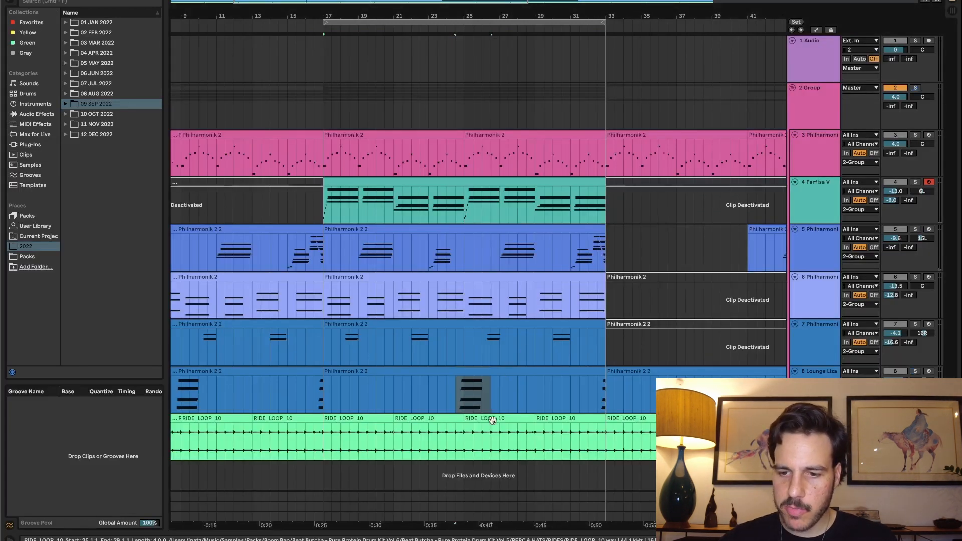
- Play back the soloed RIDE_LOOP_10 clip at bar 17 and examine its waveform before closing the clip view
click(353, 417)
key(space)
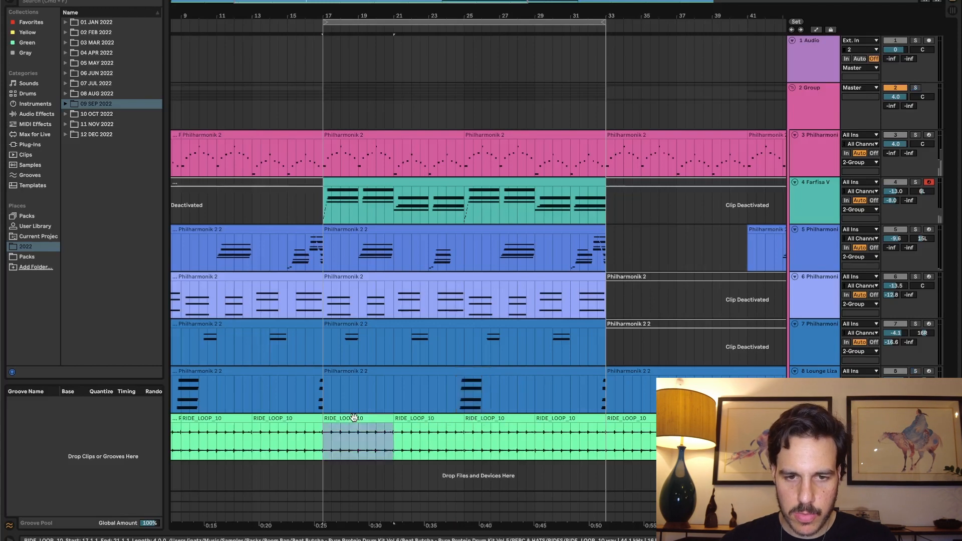
double_click(353, 418)
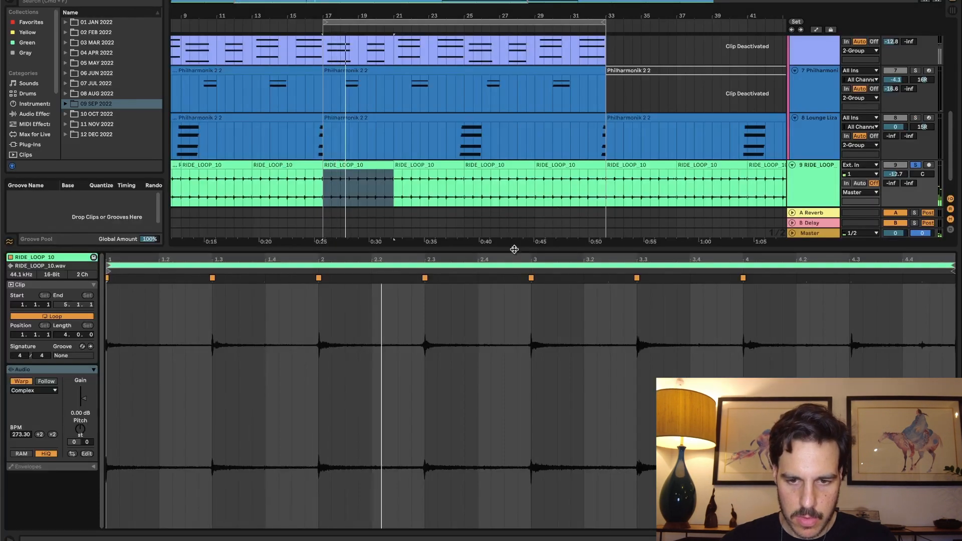
double_click(518, 249)
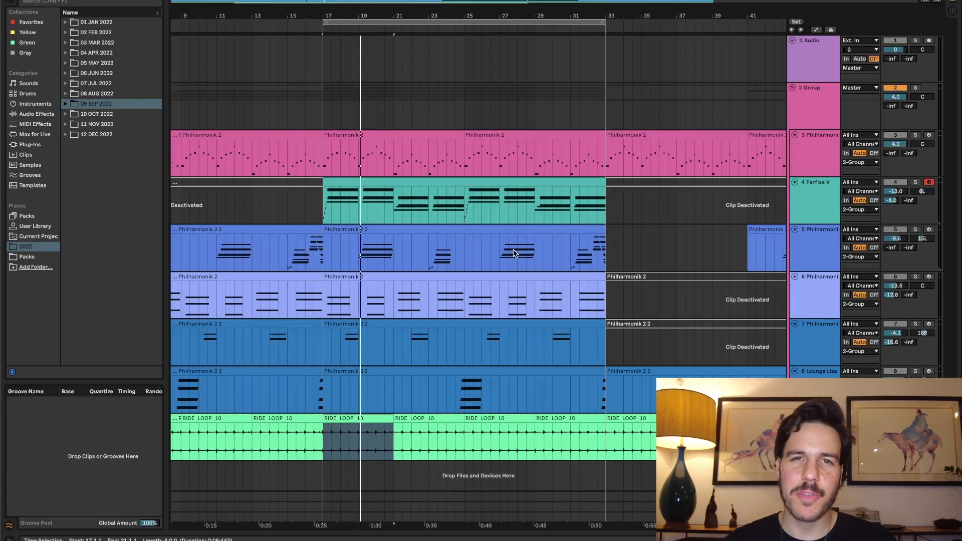
- Switch to the beat project and locate the "tryna make grimy harp loop aight cmin 149" audio clip below the arrangement's tracks
drag(420, 11, 421, 1)
drag(321, 14, 320, 8)
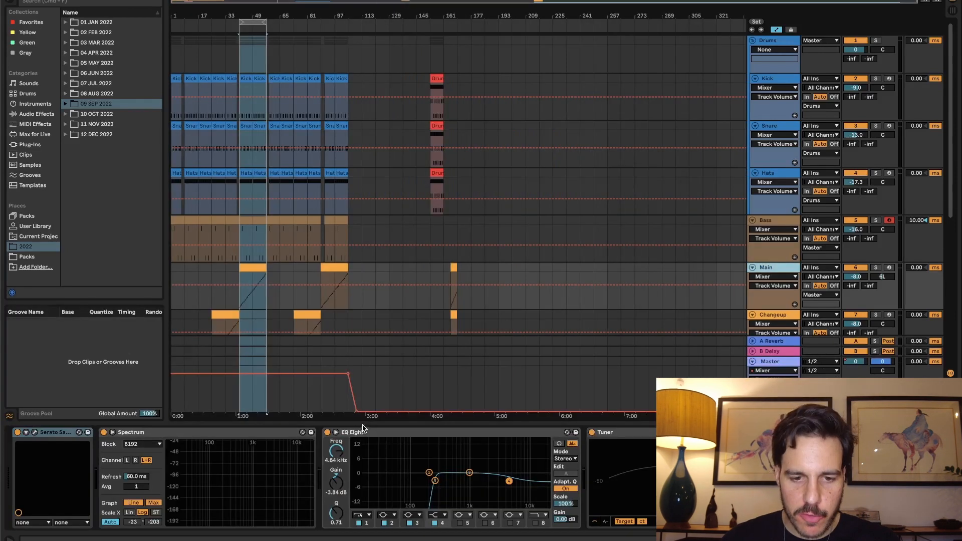
key(ctrl+alt+l)
scroll(407, 314, down, 4)
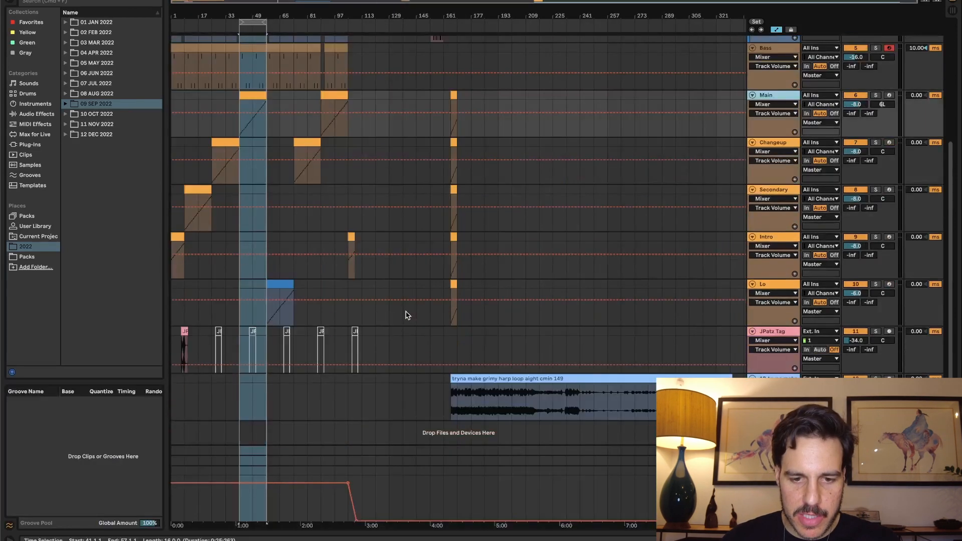
click(531, 380)
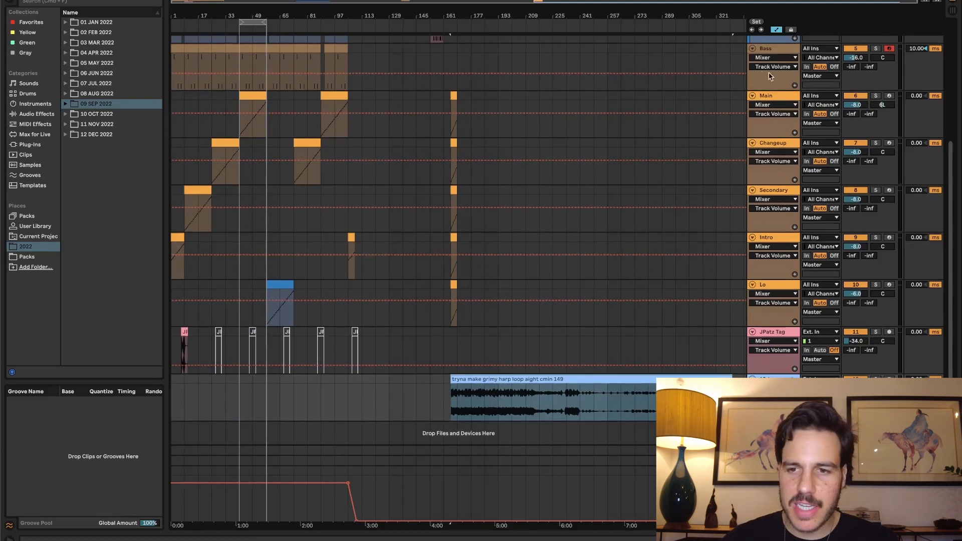
- Open the Main track's Serato Sample, solo the track, play its clip from bar 41, and close the plug-in window
double_click(766, 95)
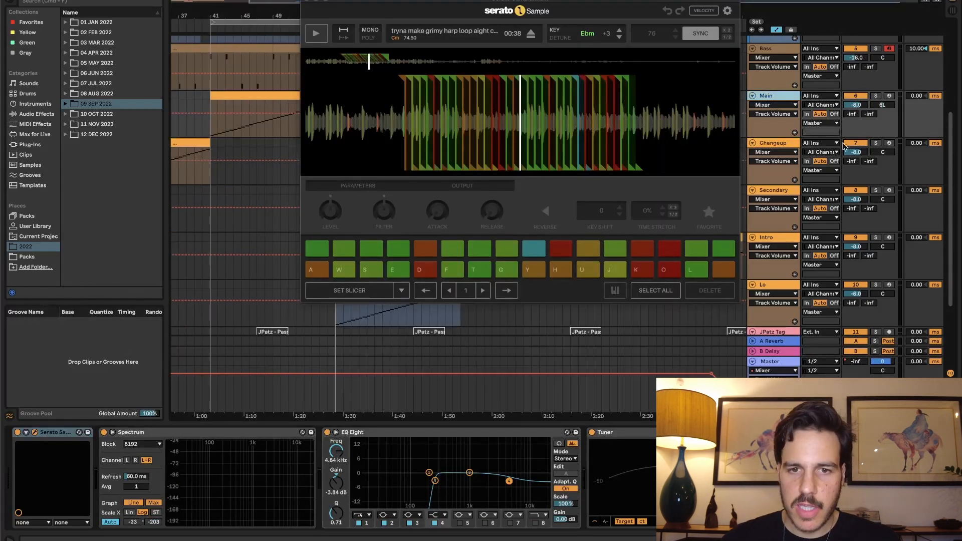
click(876, 96)
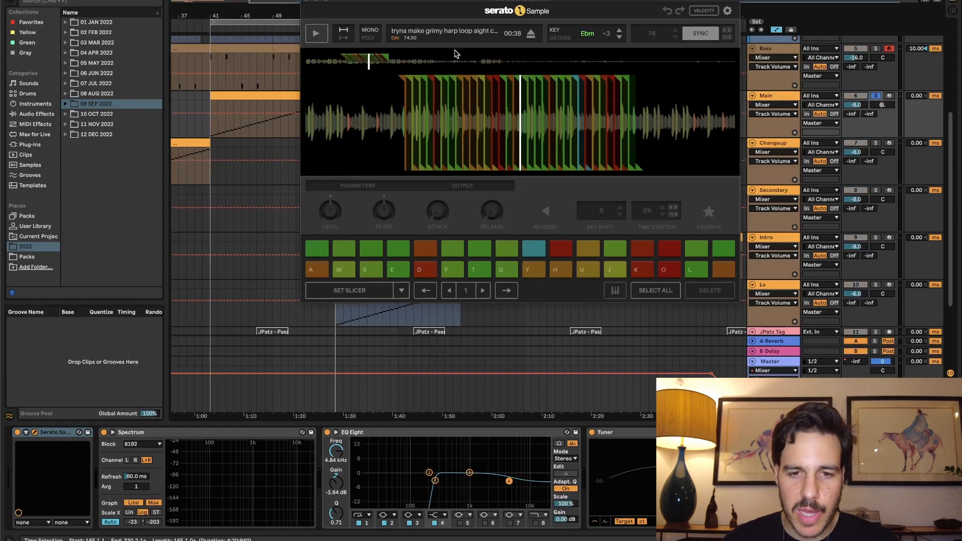
key(space)
click(261, 105)
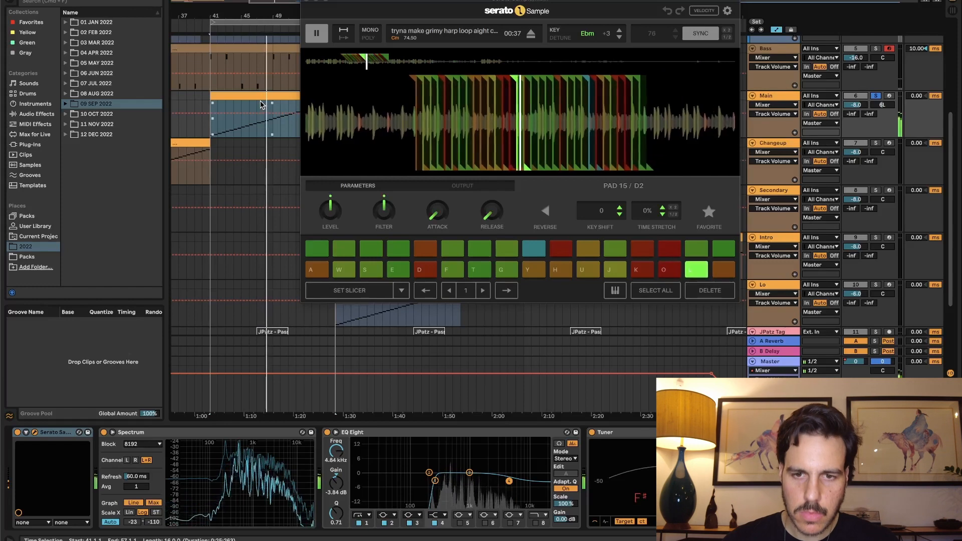
key(space)
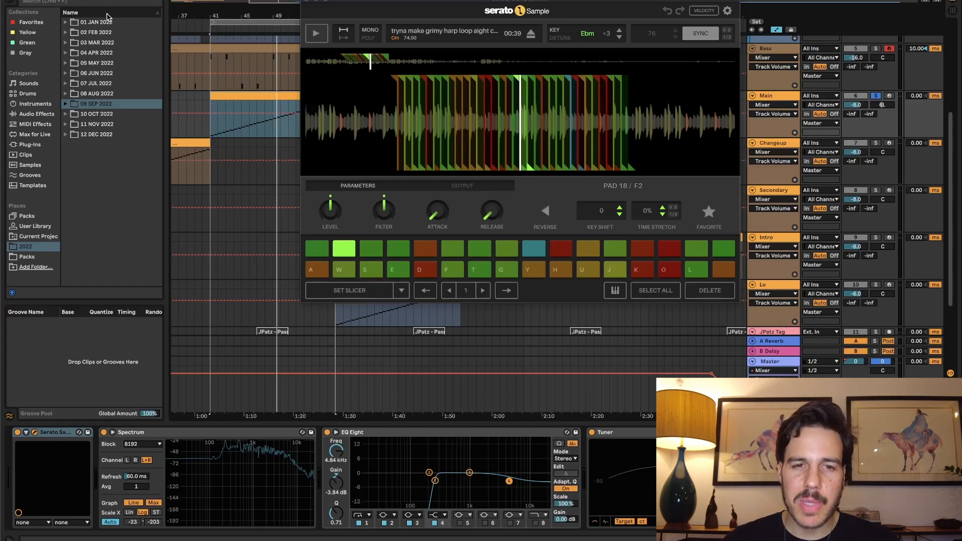
click(305, 2)
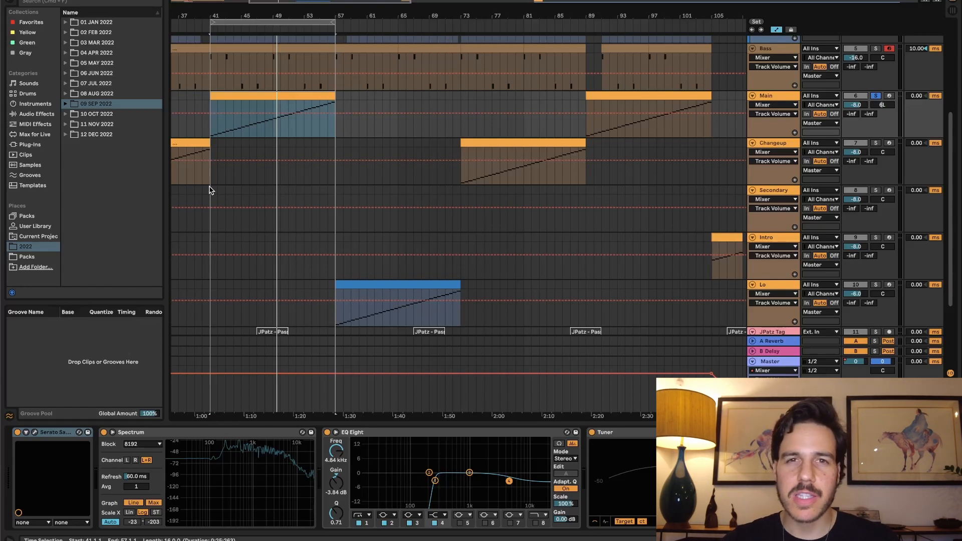
- Review the Secondary track's bar 9 clip in the note editor and bring up its Serato Sample window
drag(216, 16, 331, 3)
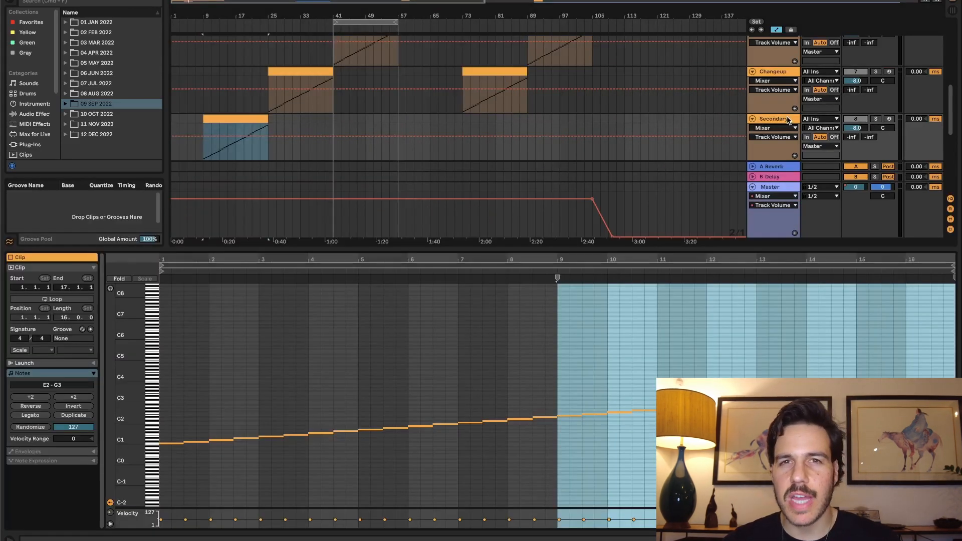
click(788, 120)
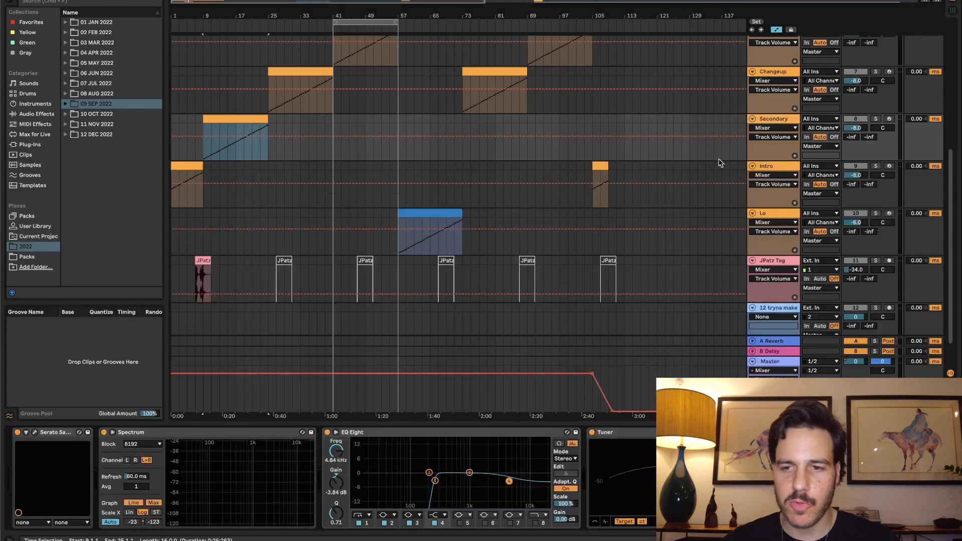
key(super+alt+p)
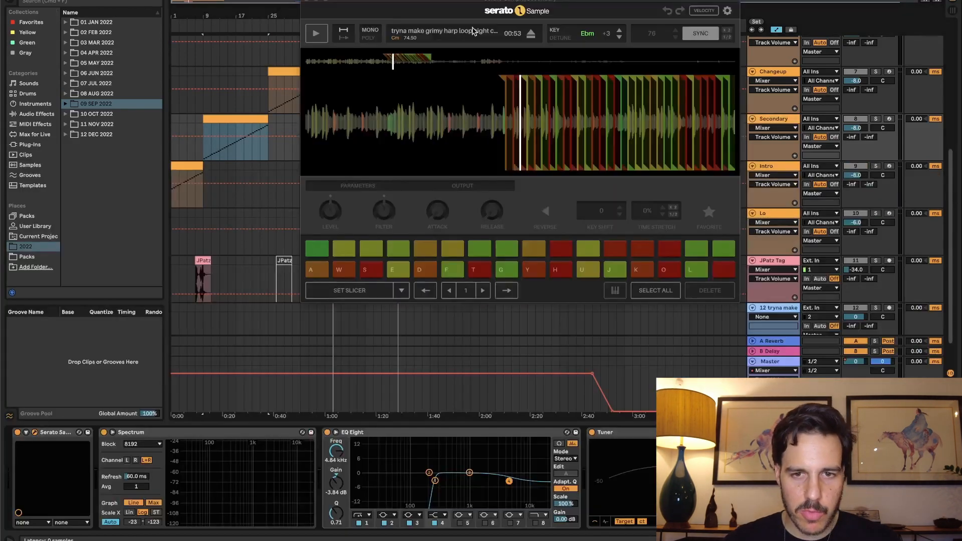
drag(494, 1, 465, 115)
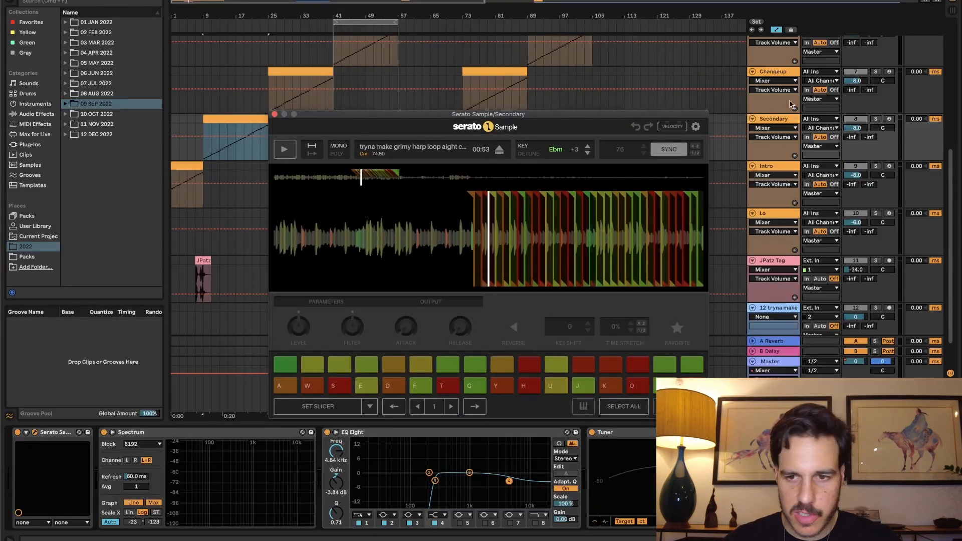
- Solo the Secondary track and play back its sliced harp loop from bar 9
click(875, 119)
key(space)
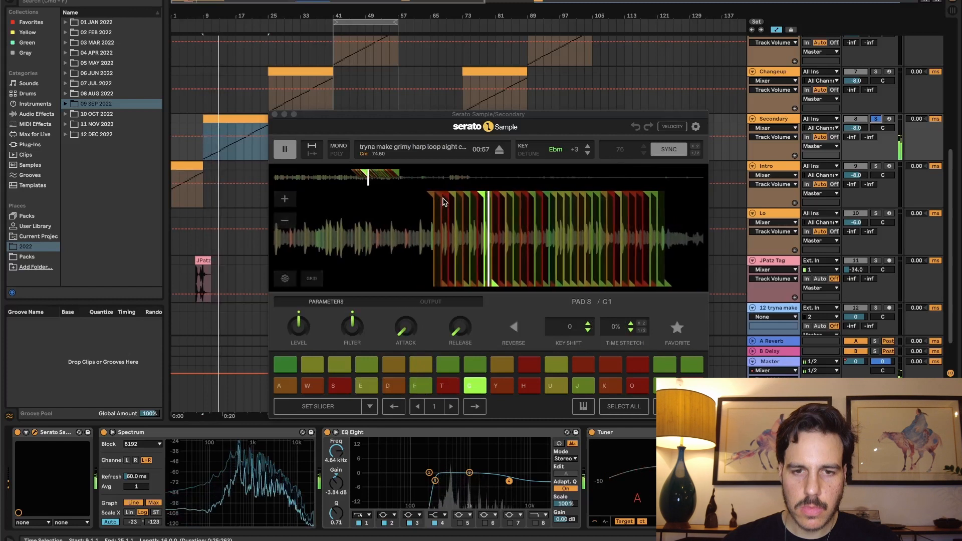
key(space)
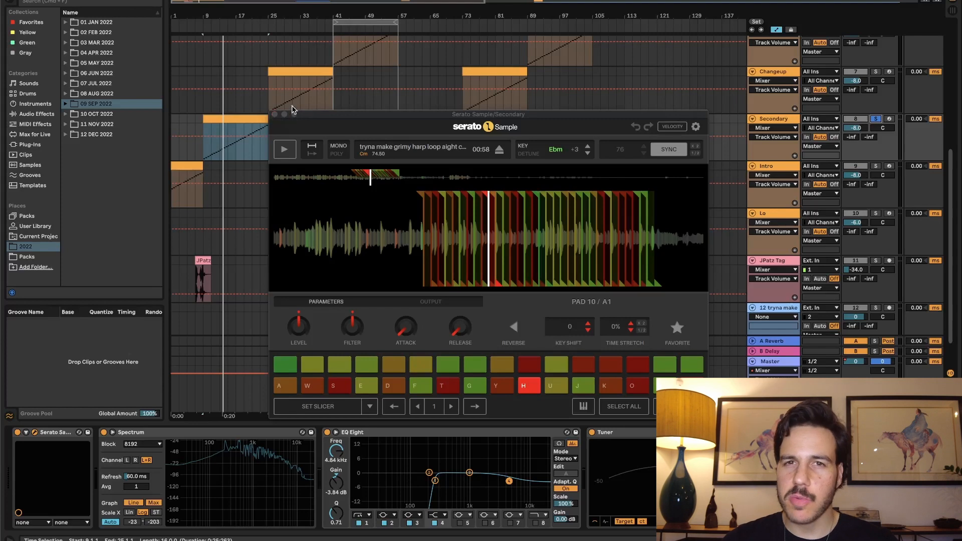
- Close Secondary's Serato Sample, solo the Changeup track, play its chopped clip from bar 25 with its Serato Sample open, and close that window
click(275, 118)
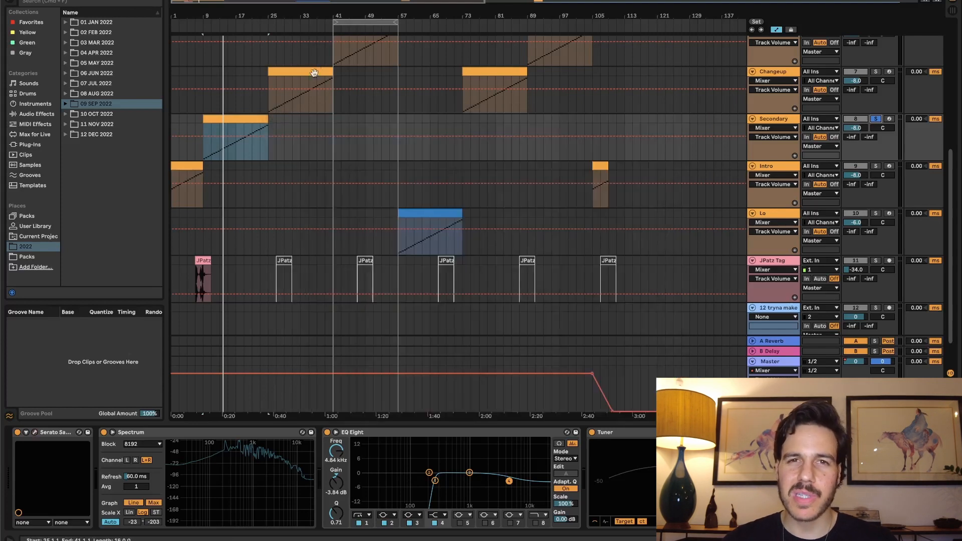
click(309, 71)
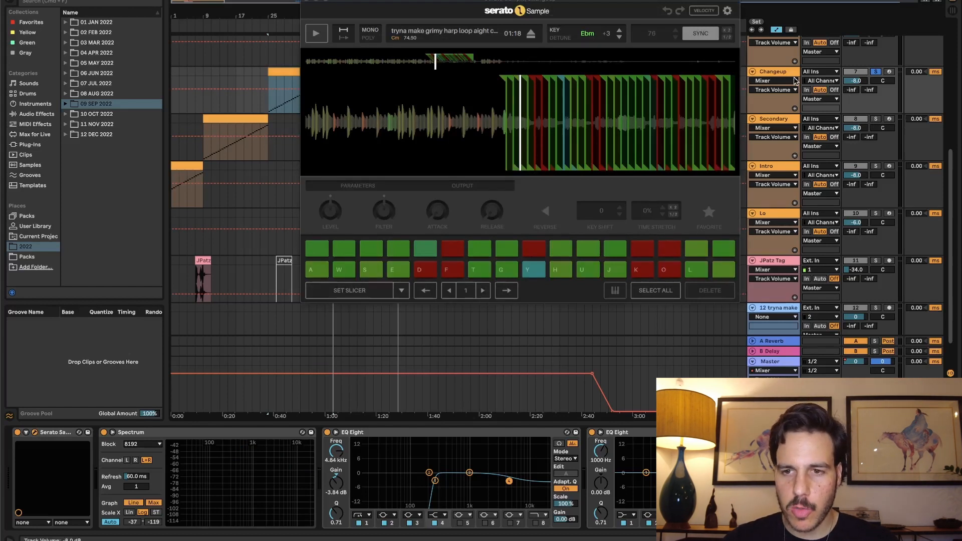
key(space)
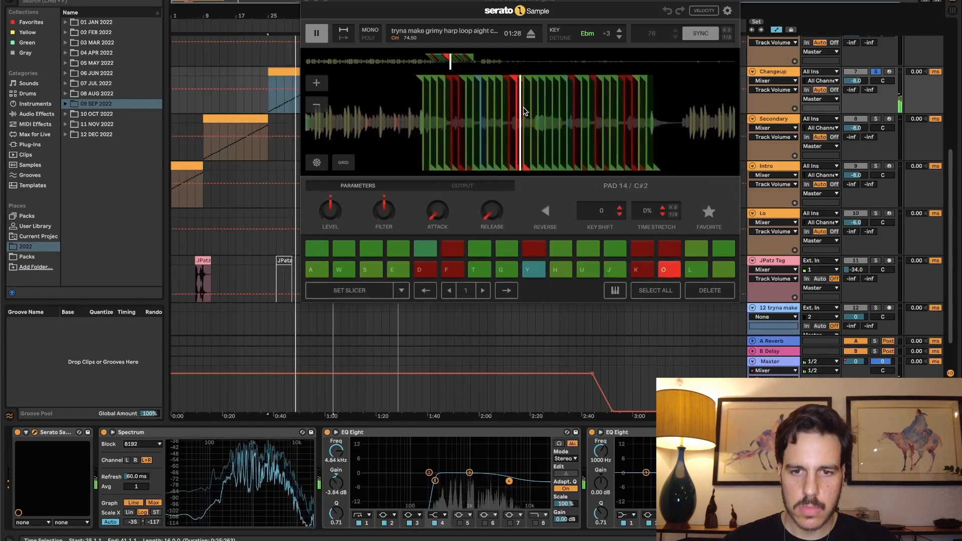
key(space)
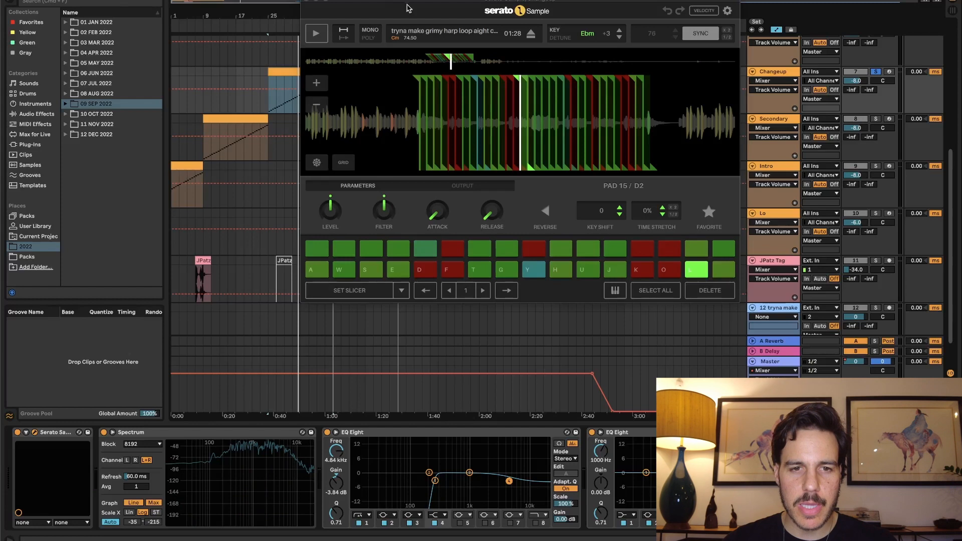
click(307, 3)
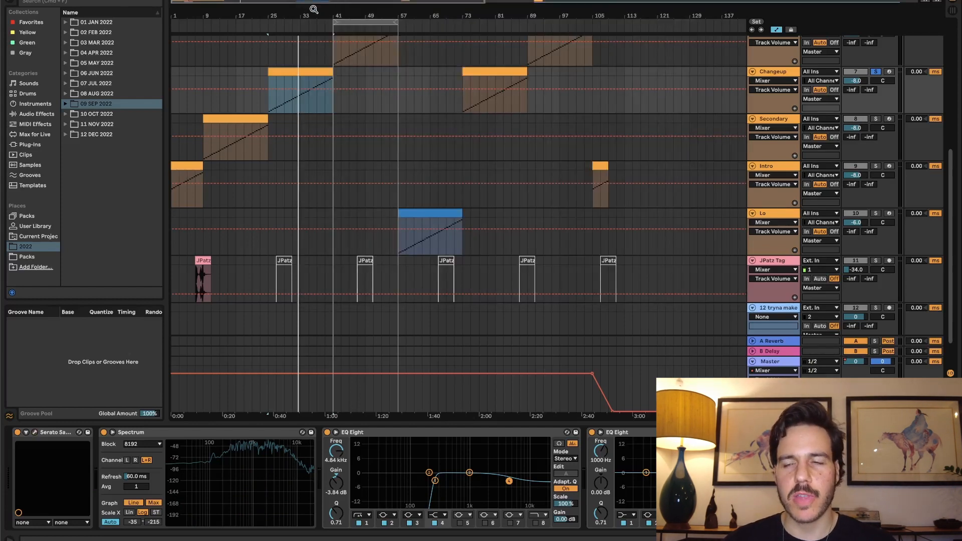
- Solo the Lo track and play back its clip from bar 57
scroll(466, 193, down, 2)
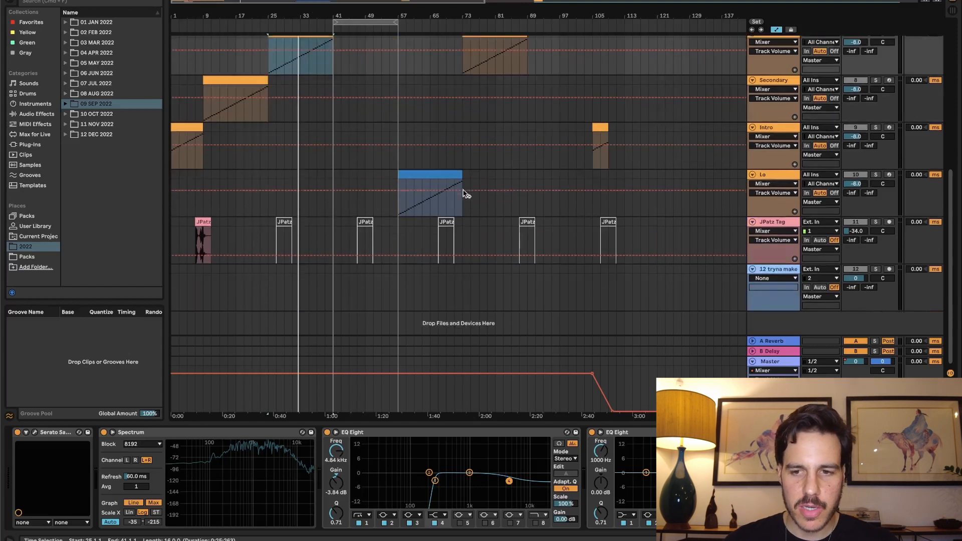
click(875, 174)
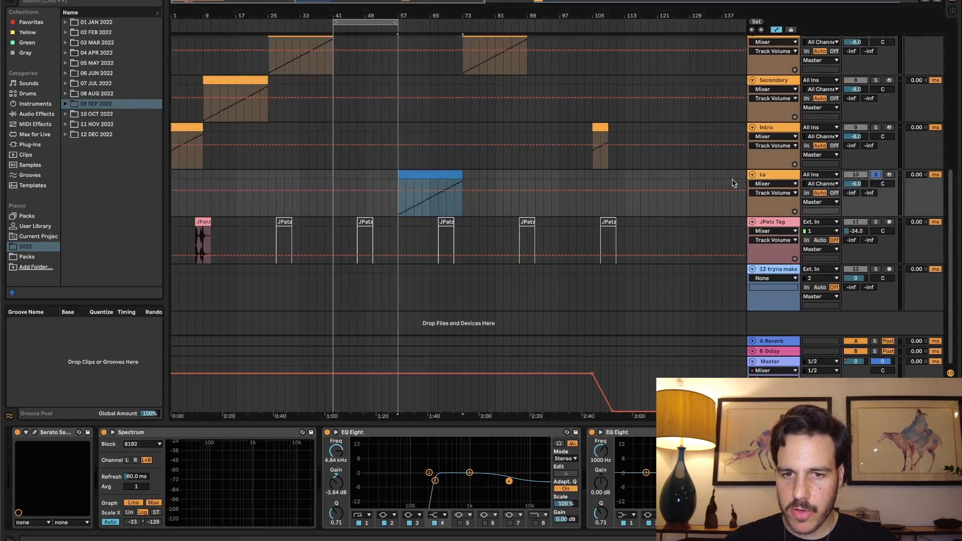
mouse_move(31, 524)
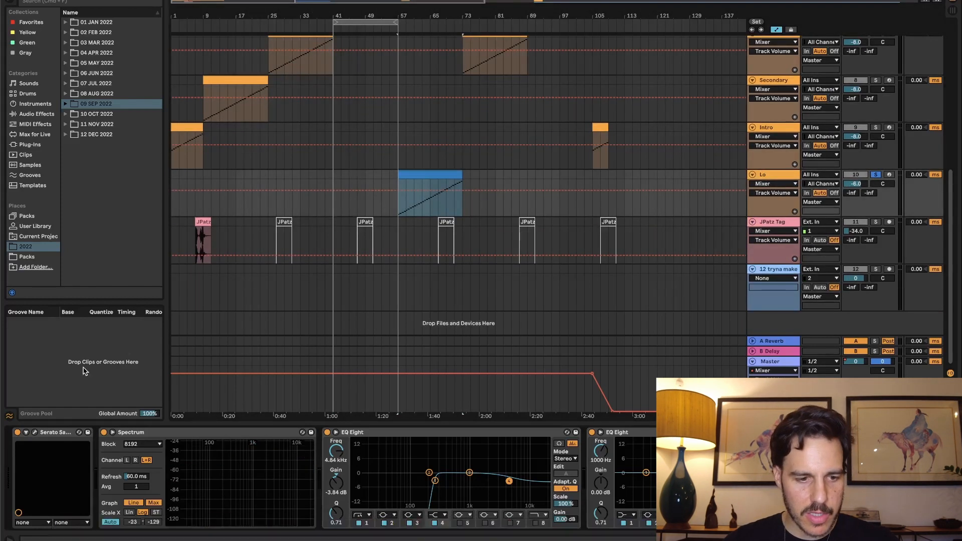
key(space)
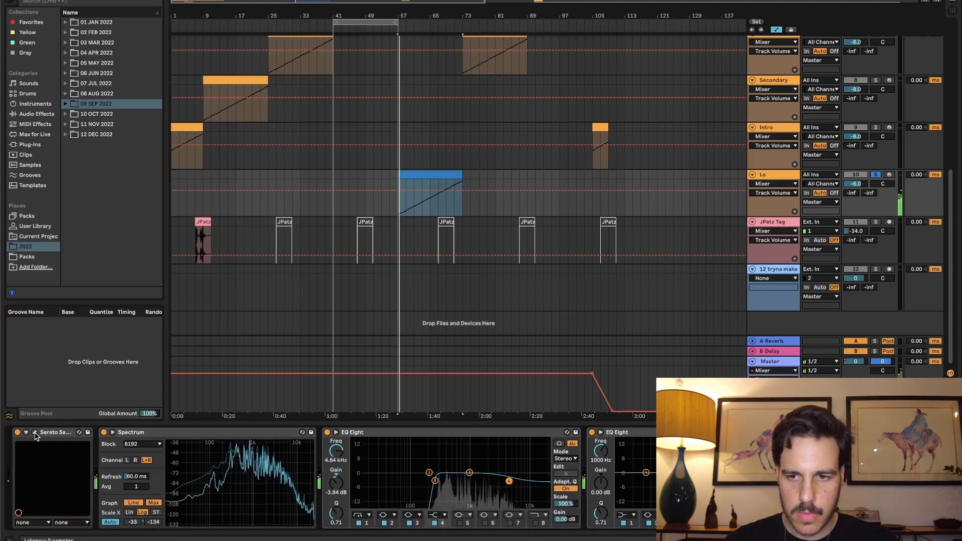
- Check the slices in the Lo track's Serato Sample during playback, close the window, and review the track's two EQ Eight devices
click(34, 432)
key(e)
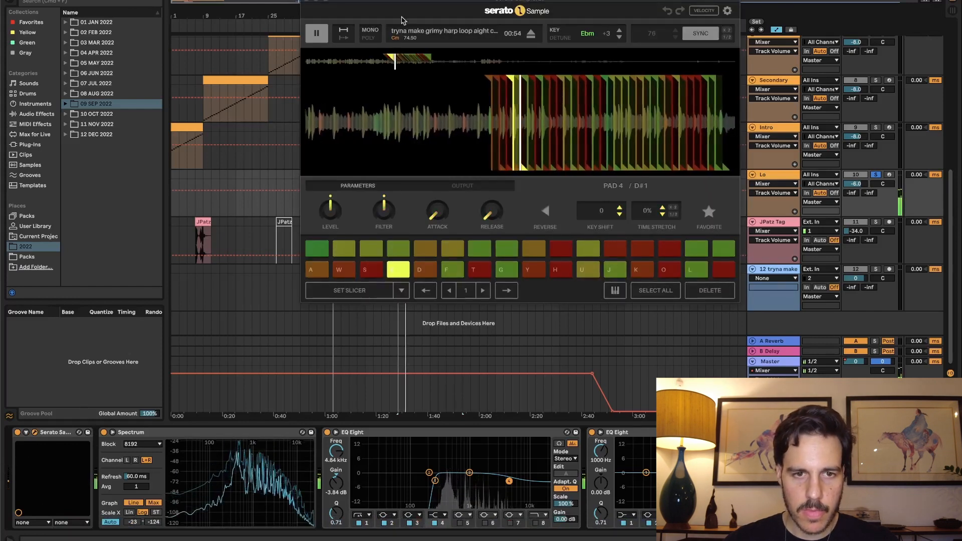
key(d)
key(f)
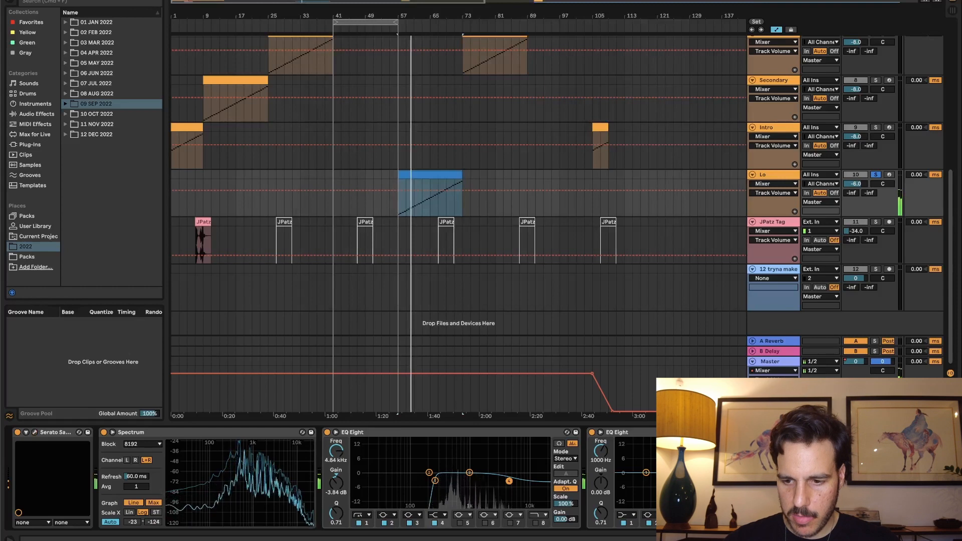
scroll(331, 475, right, 4)
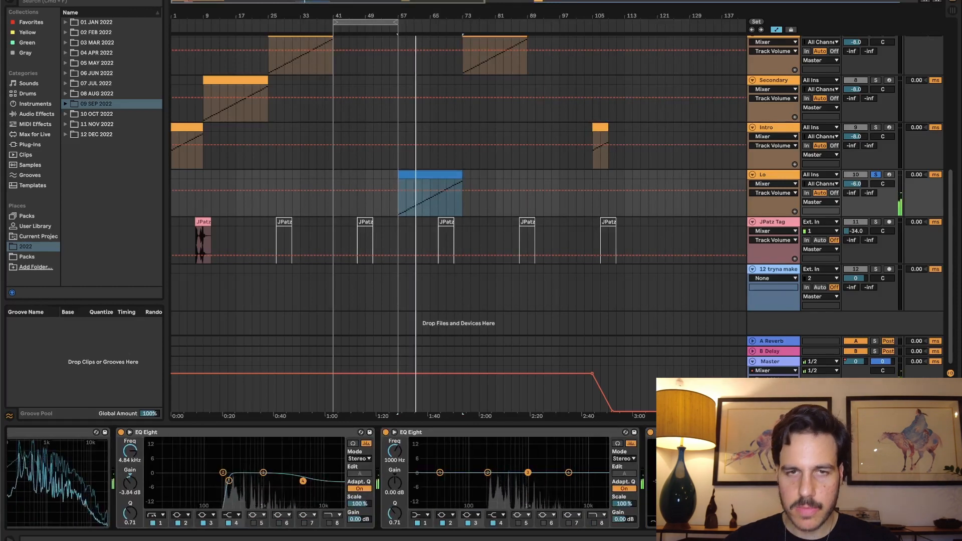
key(space)
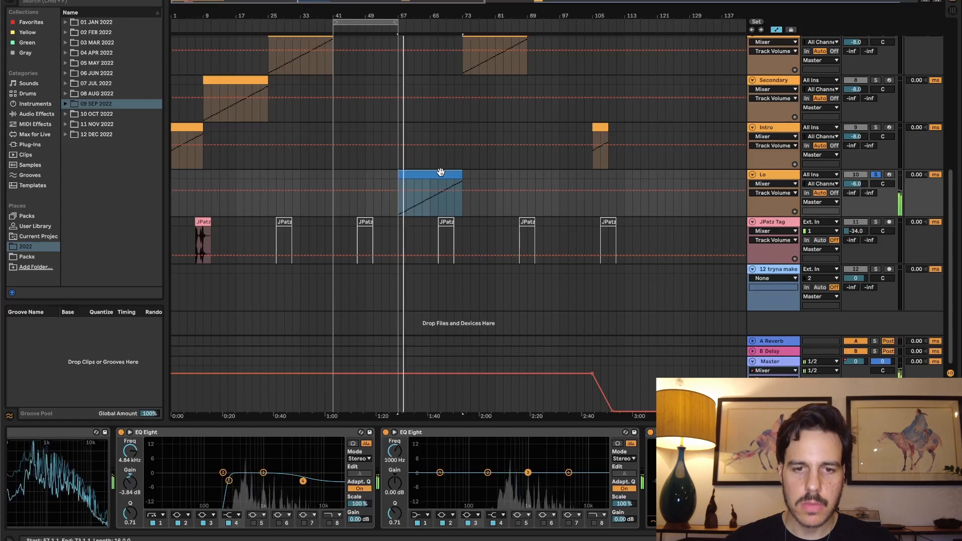
- Review the Main, Kick and Bass parts around bars 41–57, select bars 49–57 on the Bass track, and hide the device view
scroll(442, 175, up, 2)
scroll(442, 176, up, 6)
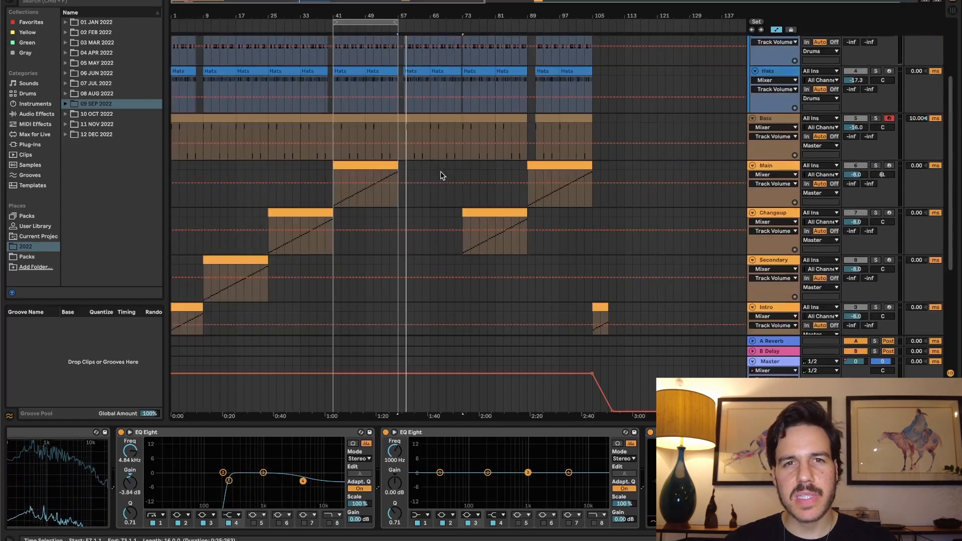
scroll(442, 175, down, 3)
scroll(442, 176, down, 1)
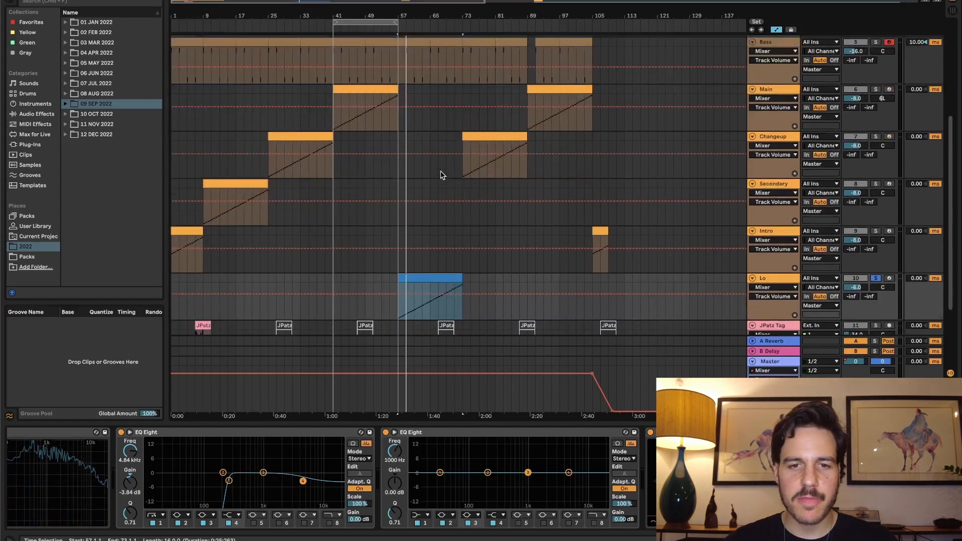
scroll(436, 226, up, 3)
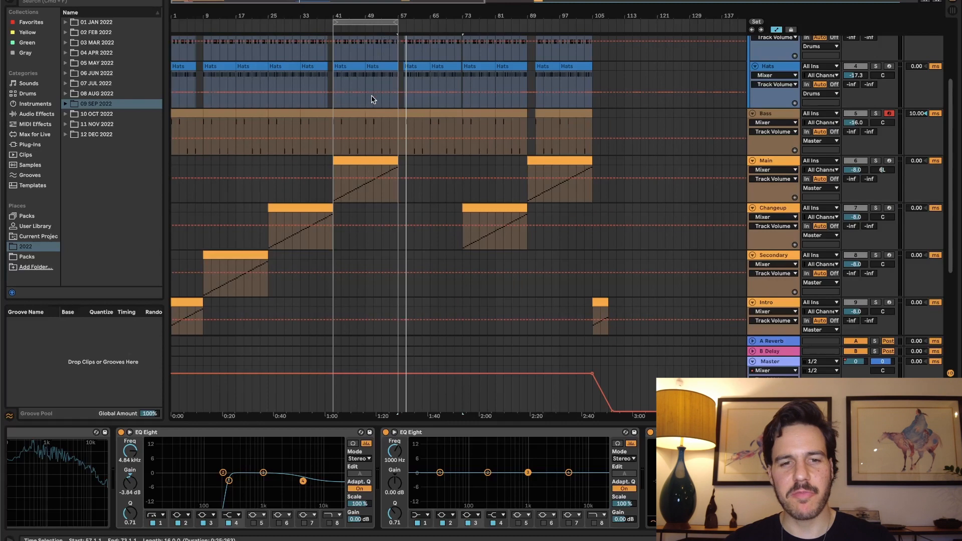
click(352, 185)
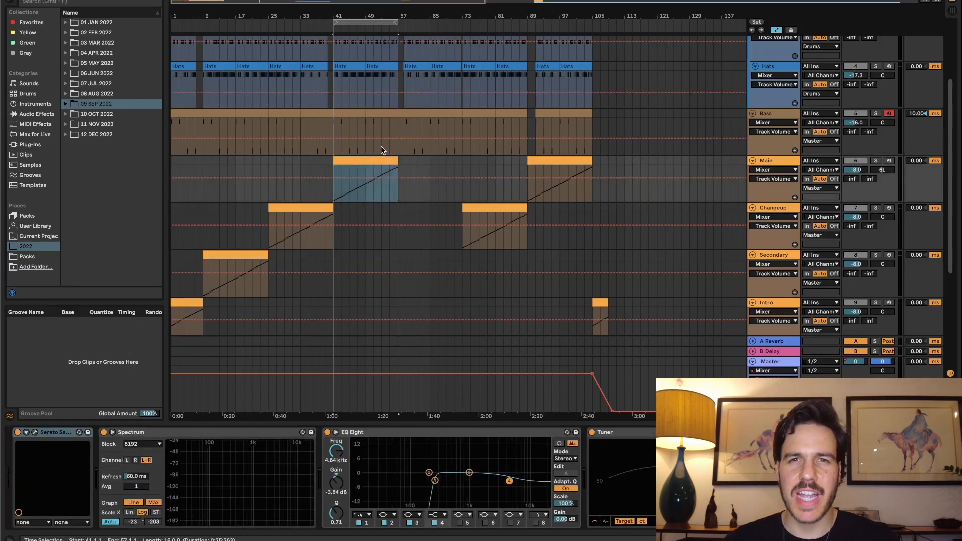
scroll(388, 146, up, 3)
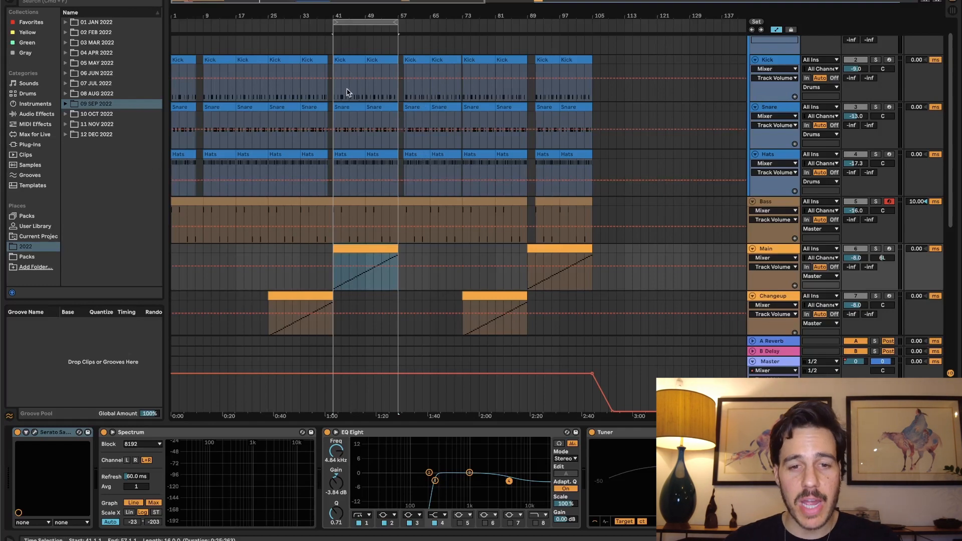
click(356, 60)
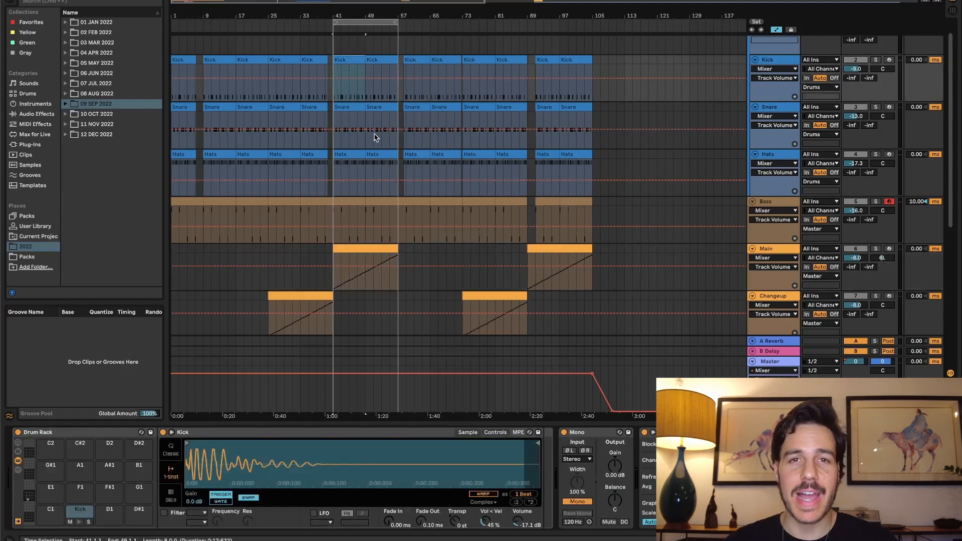
drag(367, 221, 395, 220)
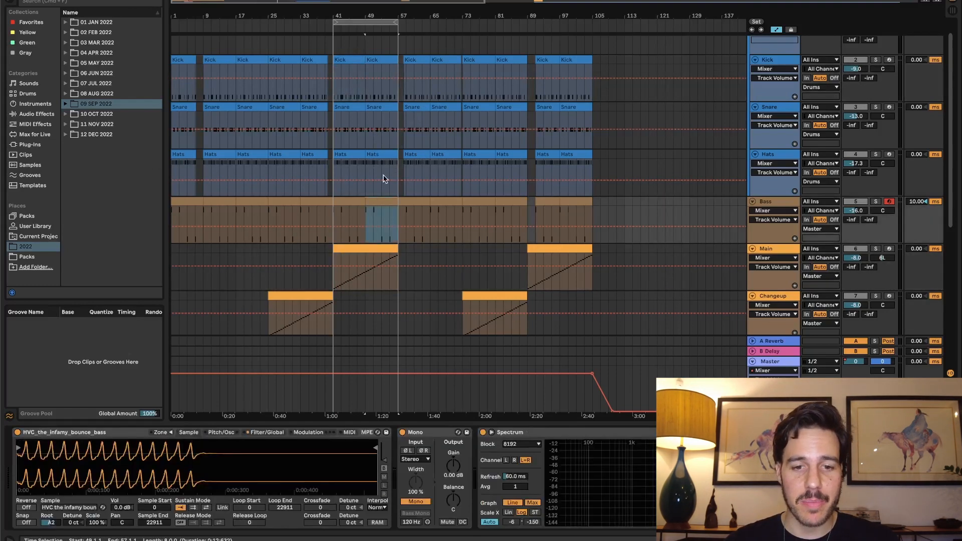
scroll(384, 176, down, 2)
key(super+alt+l)
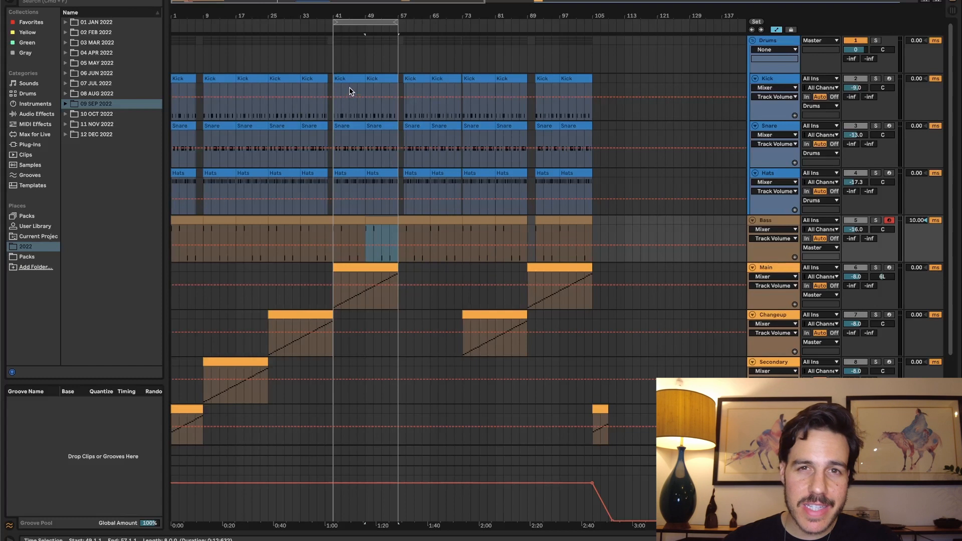
- Solo the Kick track, play it from bar 49 with its device chain shown, and hide the device view
key(space)
double_click(792, 79)
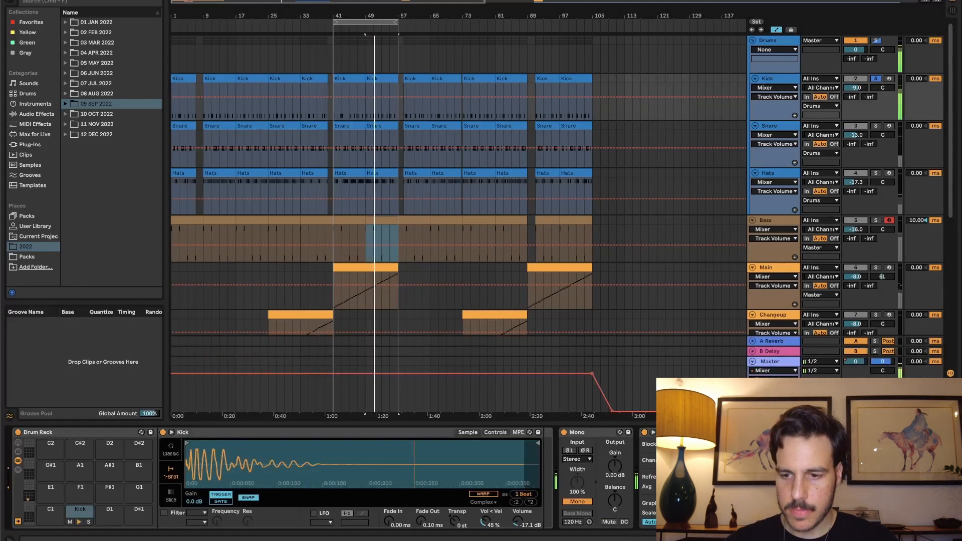
click(576, 426)
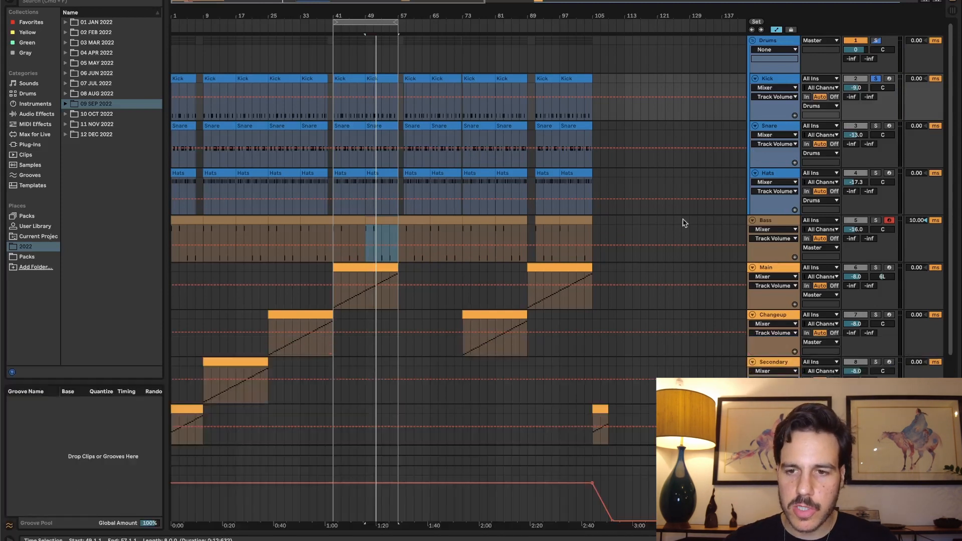
- Solo the Snare track, play it from bar 49, and examine its Drum Rack sample, Reverb and EQ Eight settings
click(769, 127)
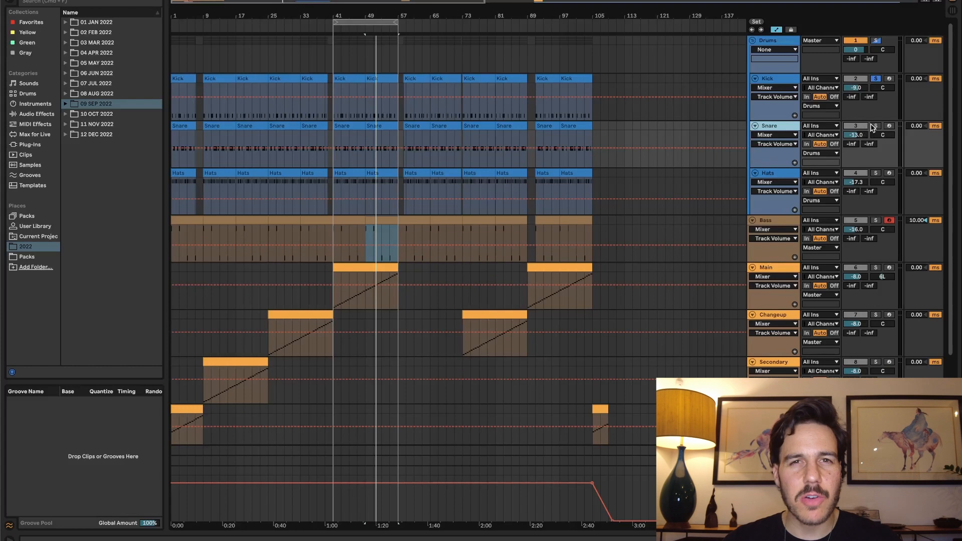
click(873, 126)
double_click(788, 126)
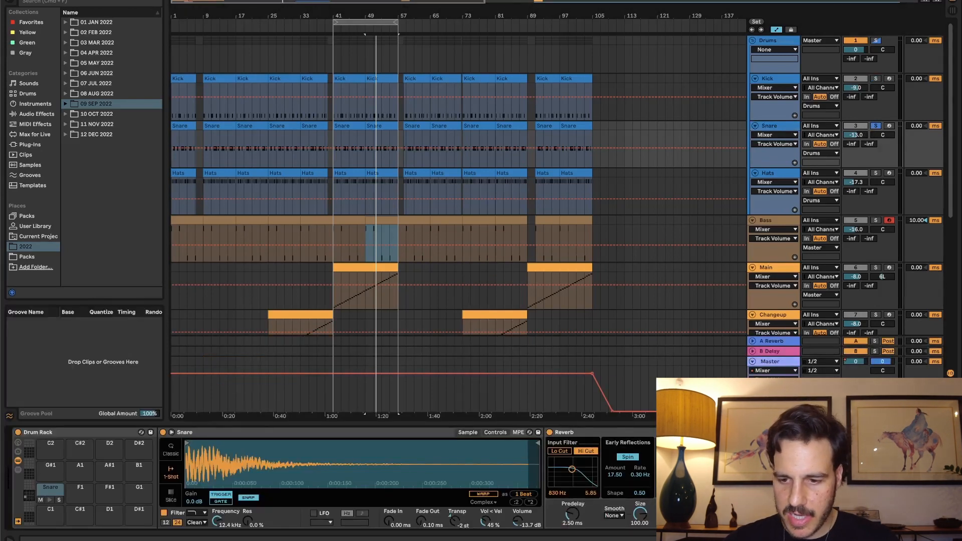
key(space)
scroll(331, 478, right, 15)
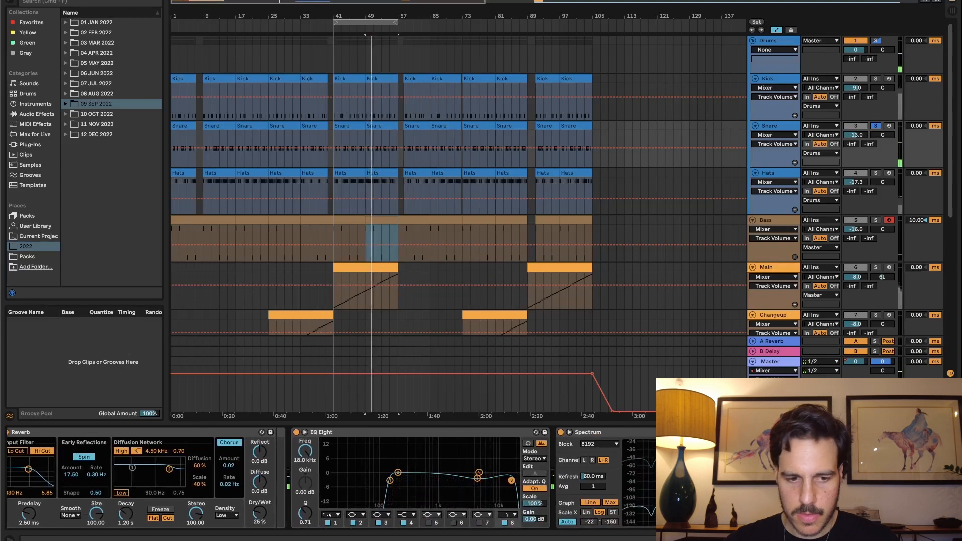
scroll(330, 479, left, 12)
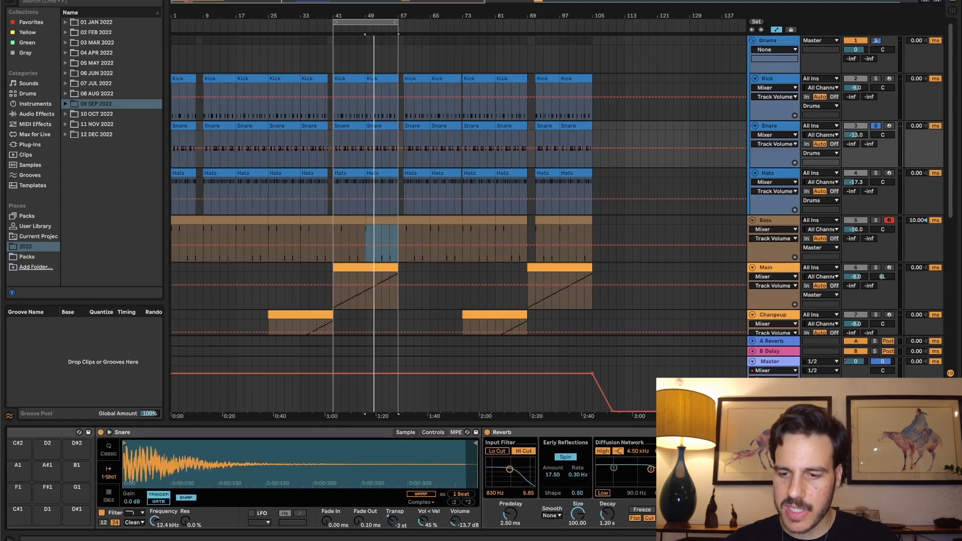
scroll(331, 478, right, 5)
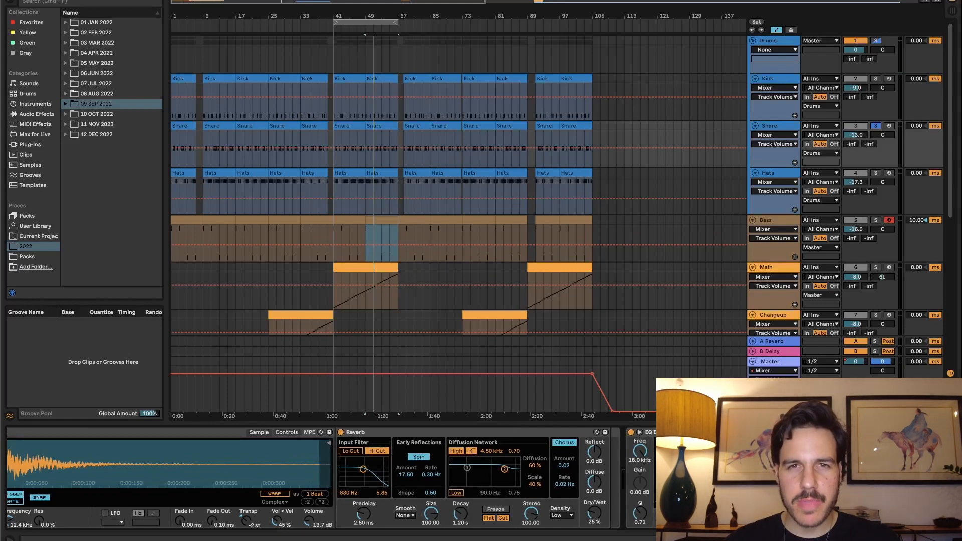
scroll(537, 494, right, 6)
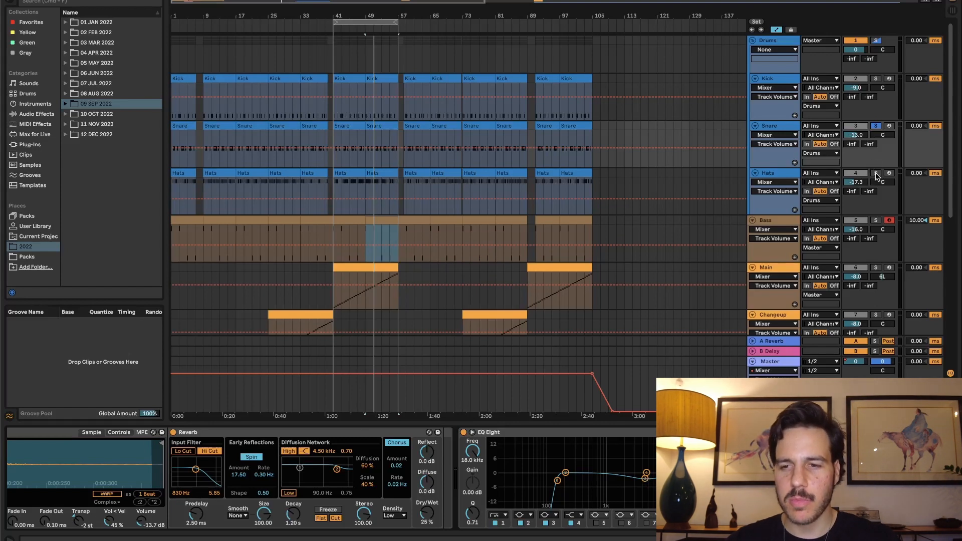
- Solo the Hats track, play it from bar 49, and examine its Drum Rack sample and two EQ Eight devices
click(774, 181)
click(775, 174)
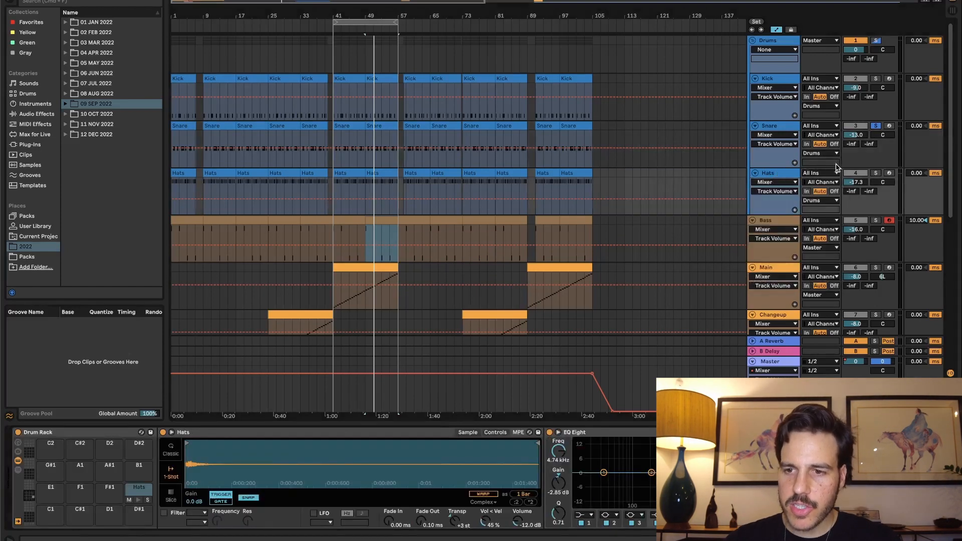
click(875, 173)
key(space)
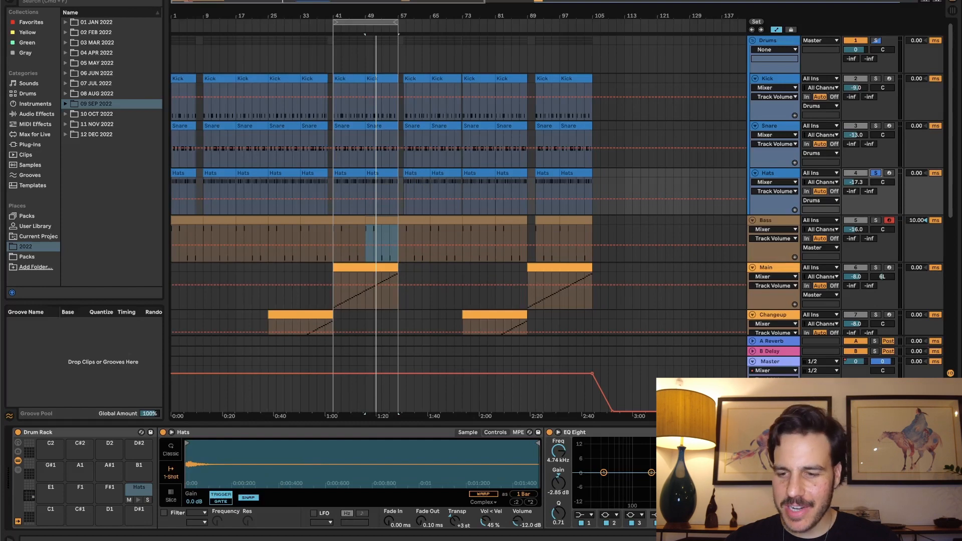
scroll(593, 473, right, 5)
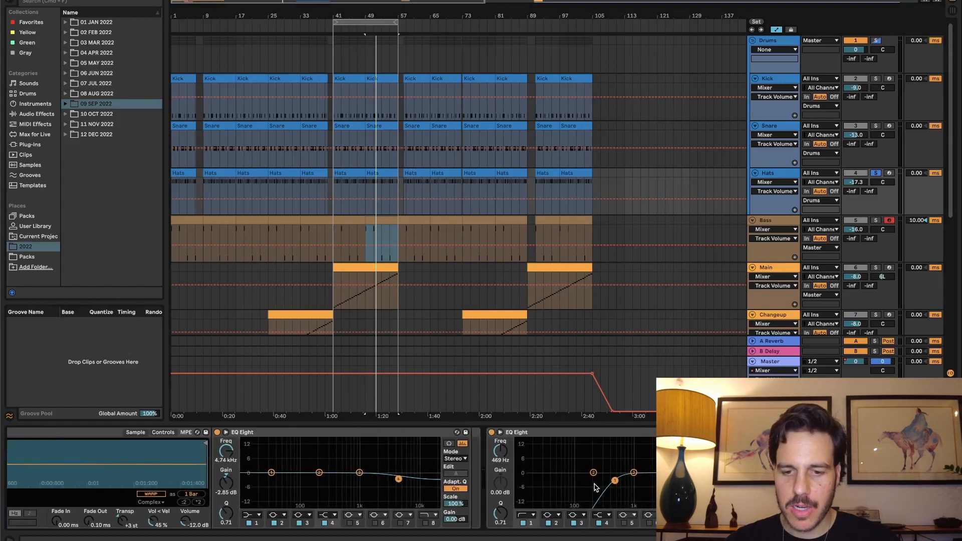
- Open the Hats clip at bar 49 in the note editor and enlarge its velocity lane to inspect the note velocities
double_click(379, 171)
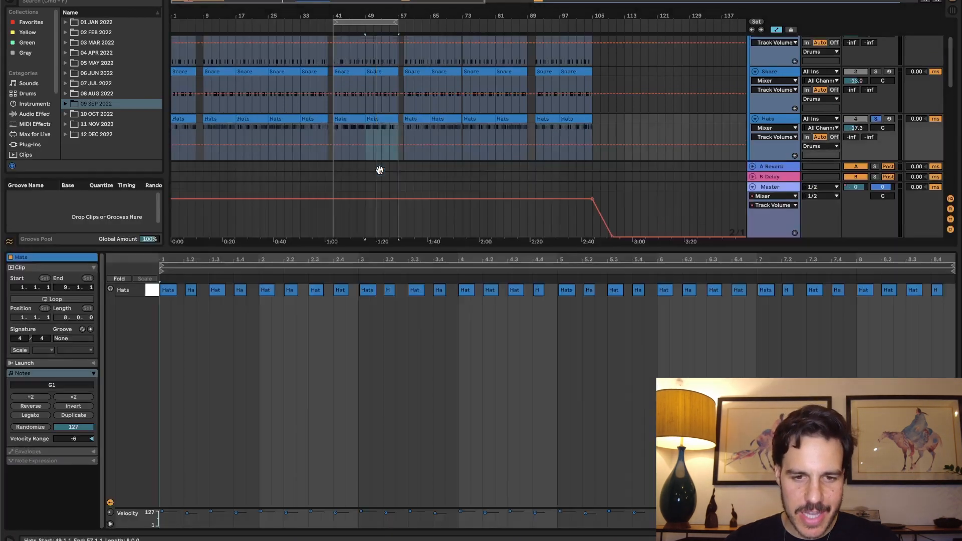
key(plus)
key(plus)
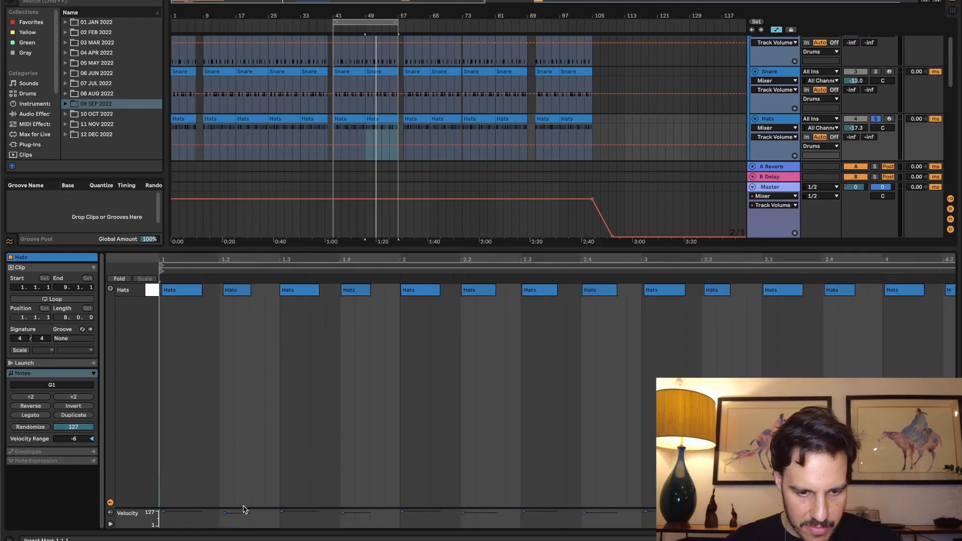
drag(242, 506, 280, 389)
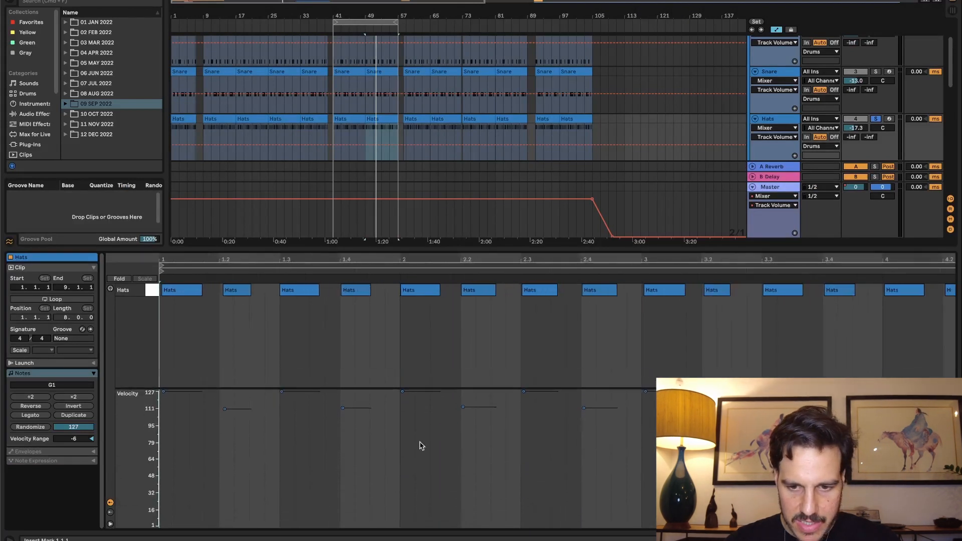
- Close the Hats note editor, solo the Drums group, and play the combined kick, snare and hats
click(528, 432)
mouse_move(169, 258)
mouse_down()
mouse_move(169, 290)
mouse_move(168, 240)
mouse_up()
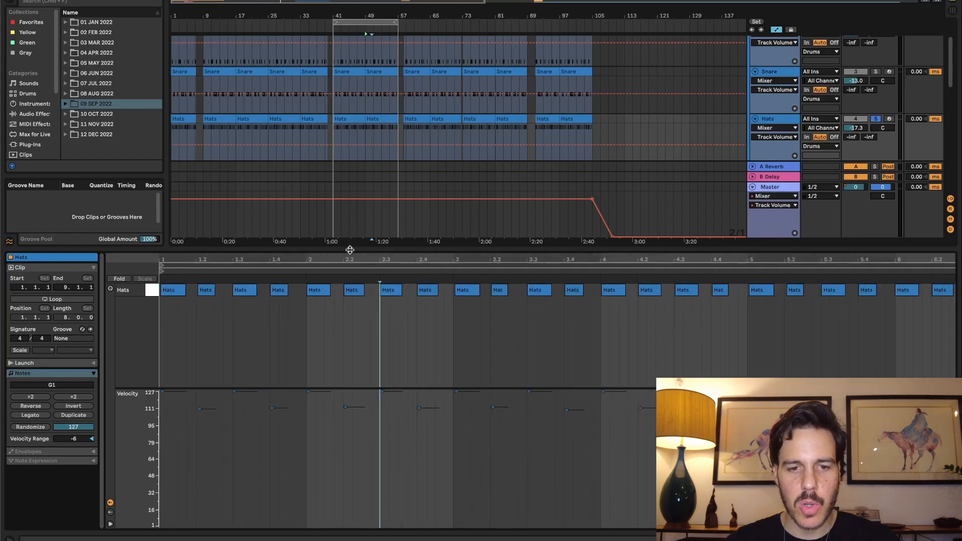
key(super+alt+l)
scroll(384, 201, up, 2)
click(872, 42)
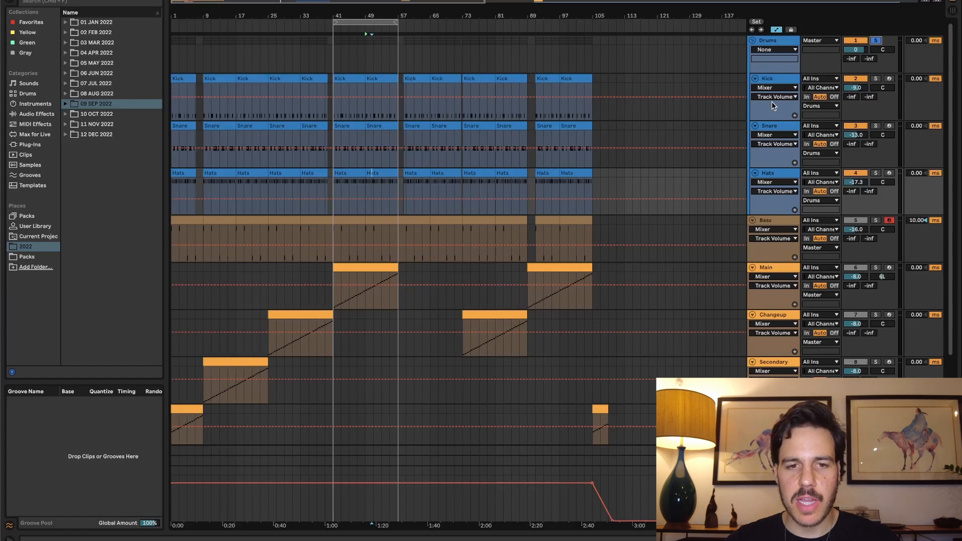
key(space)
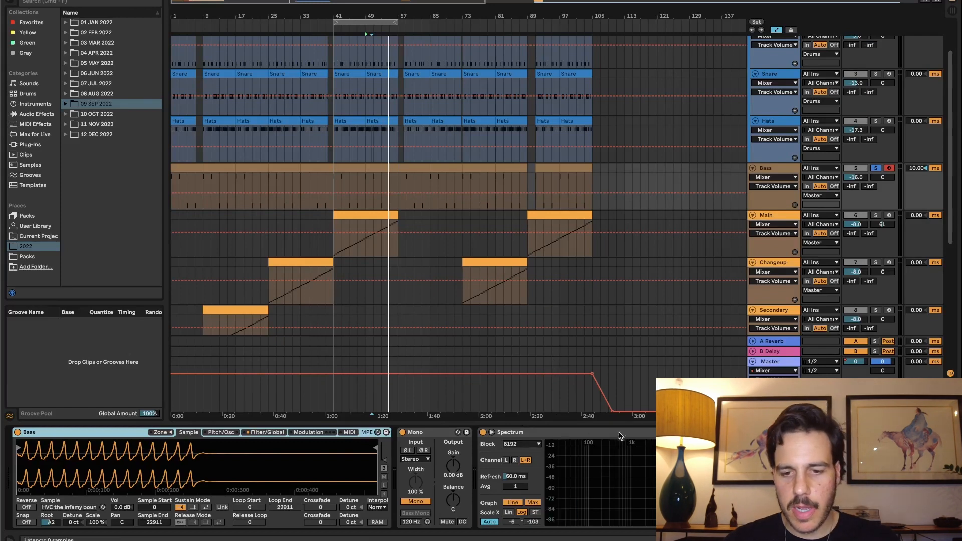
- Open the Bass clip at bar 41 in an enlarged note editor, examine its notes, and play it with the Bass track soloed
click(624, 424)
double_click(345, 169)
scroll(535, 287, down, 1)
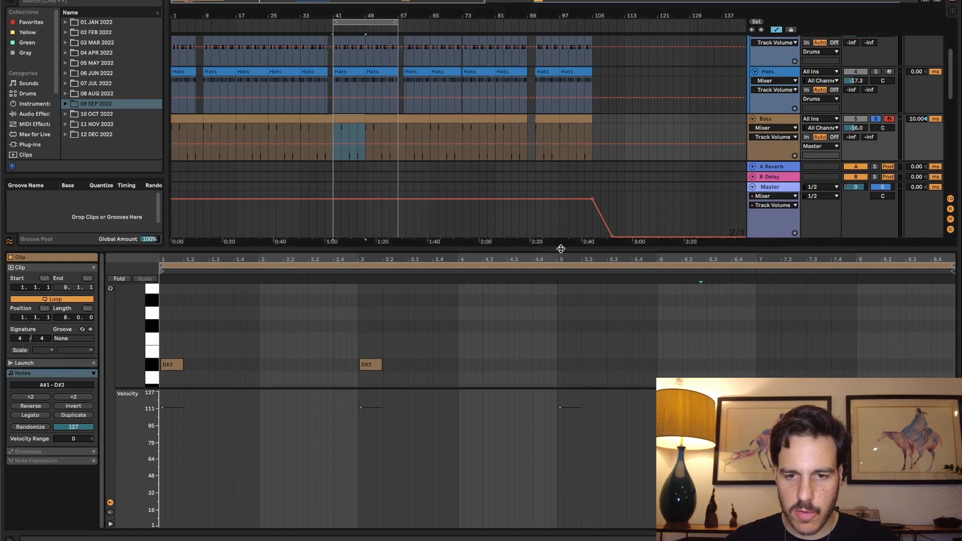
drag(562, 249, 697, 144)
drag(423, 245, 244, 275)
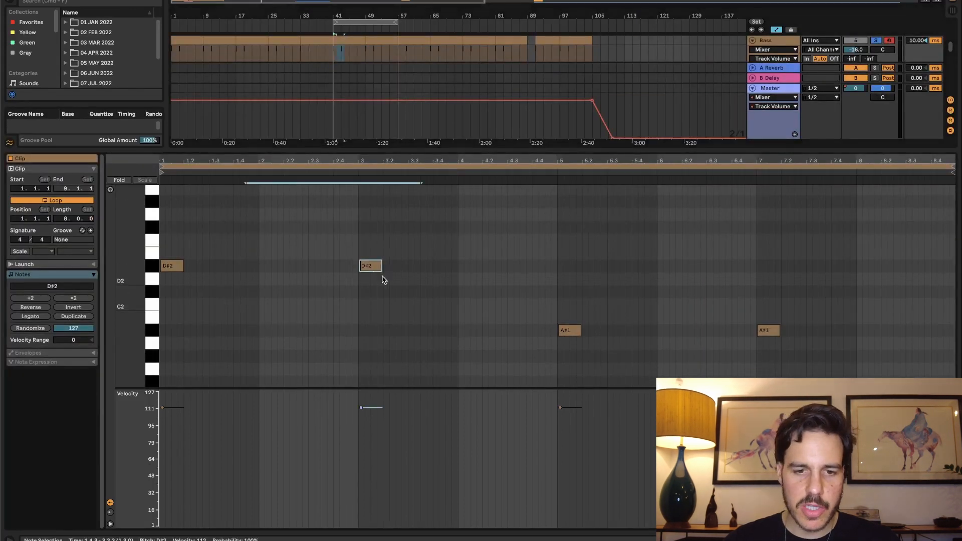
click(365, 301)
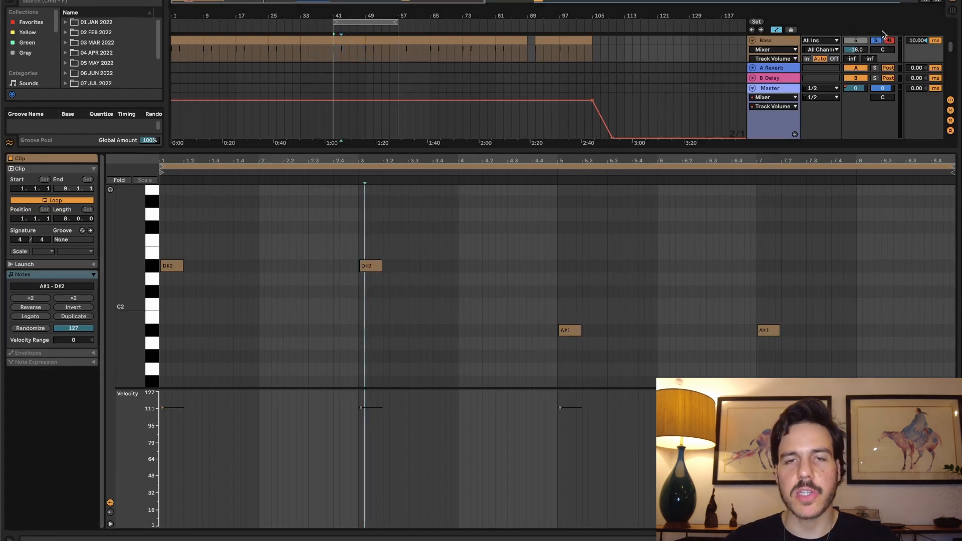
key(space)
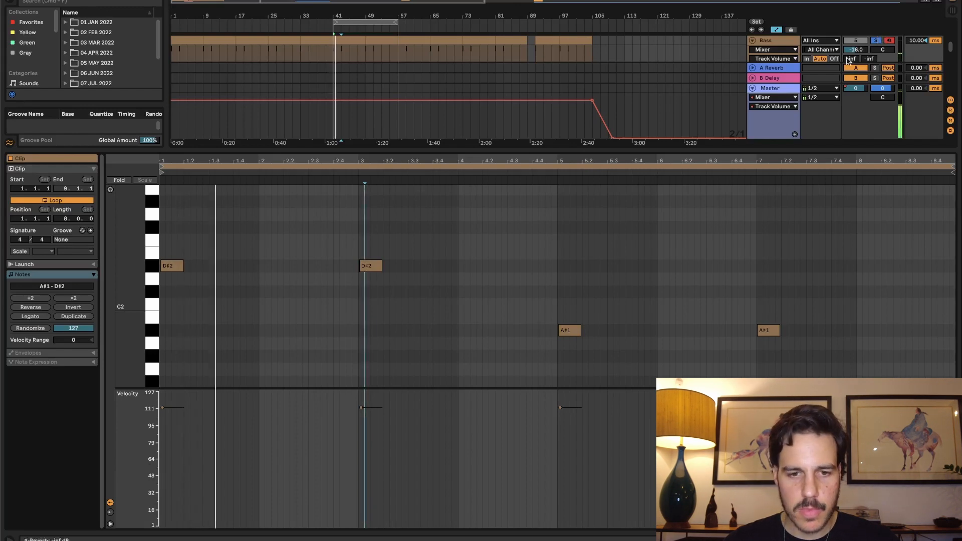